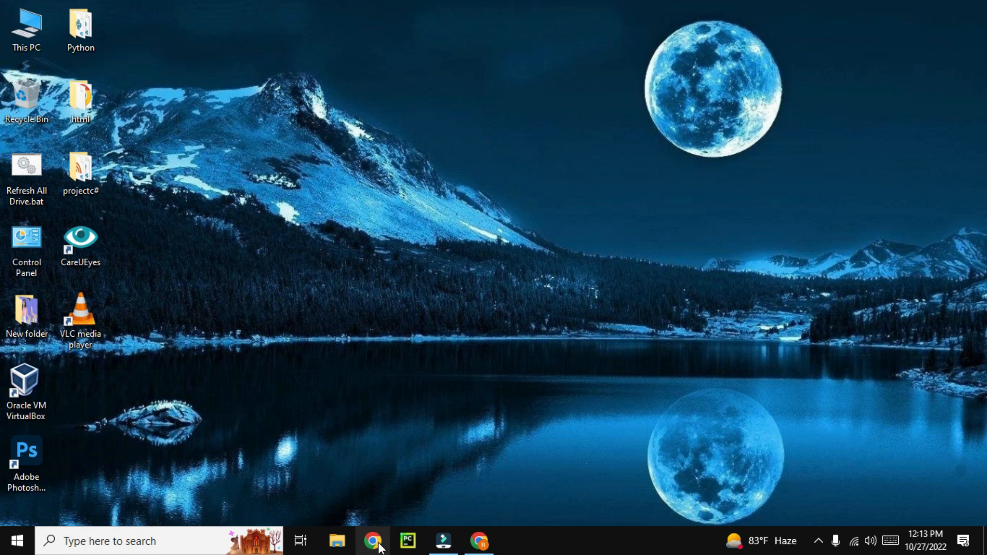
# Step: Search Google in Chrome for "pycharm download" and open the JetBrains Download PyCharm page
pyautogui.click(364, 548)
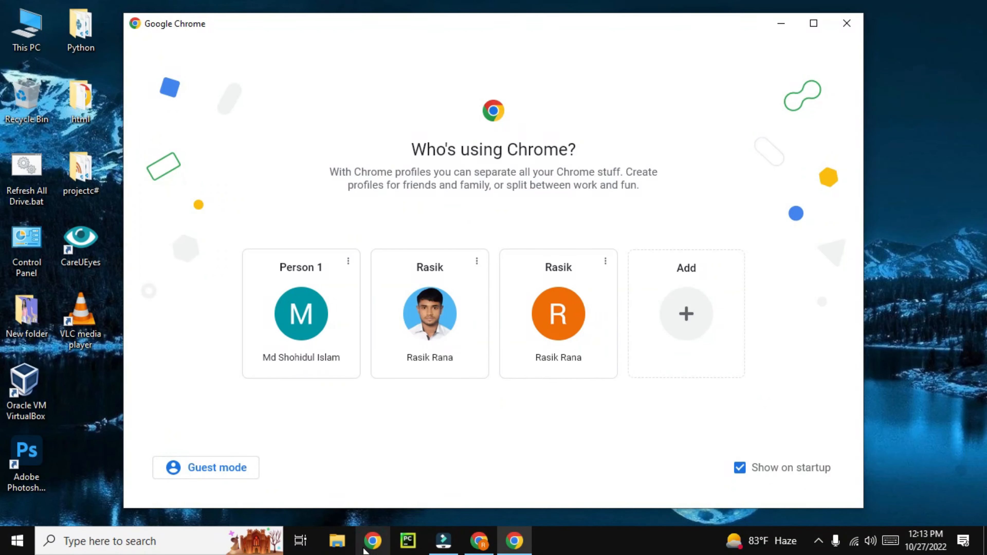
pyautogui.click(425, 370)
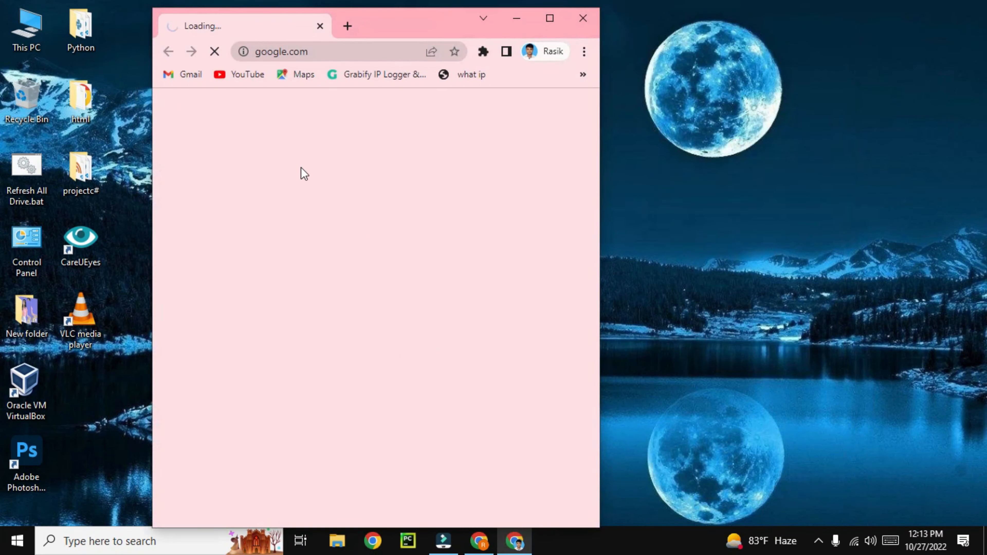
pyautogui.click(549, 18)
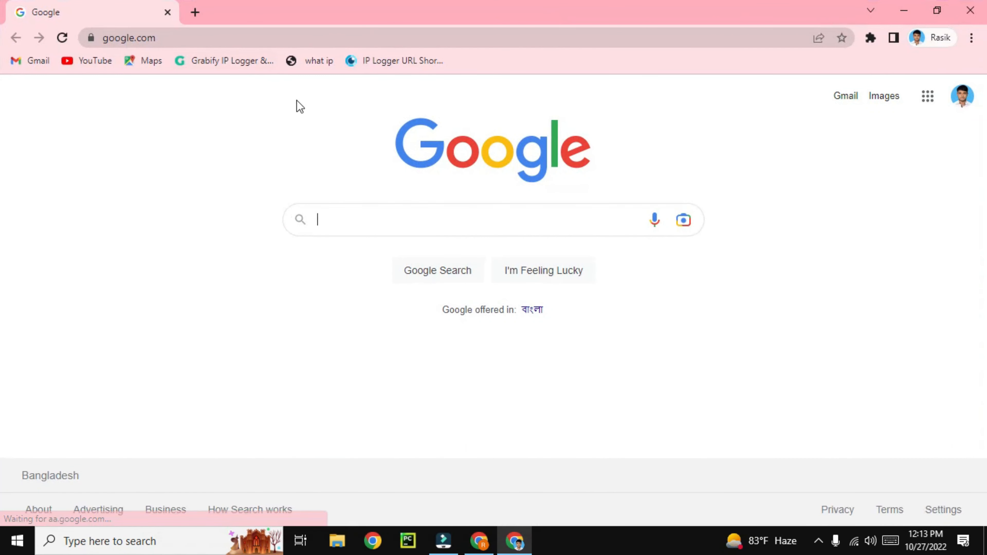
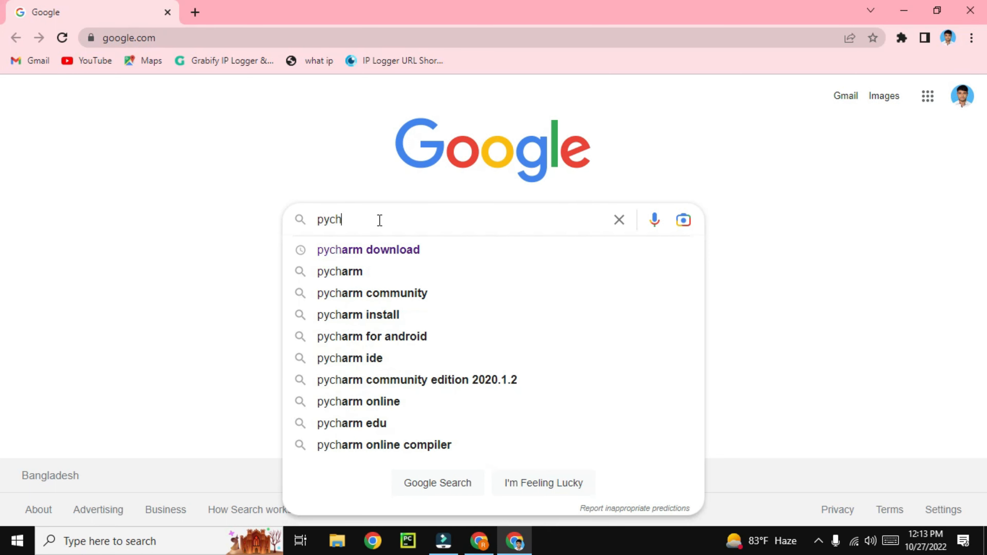
pyautogui.write('m')
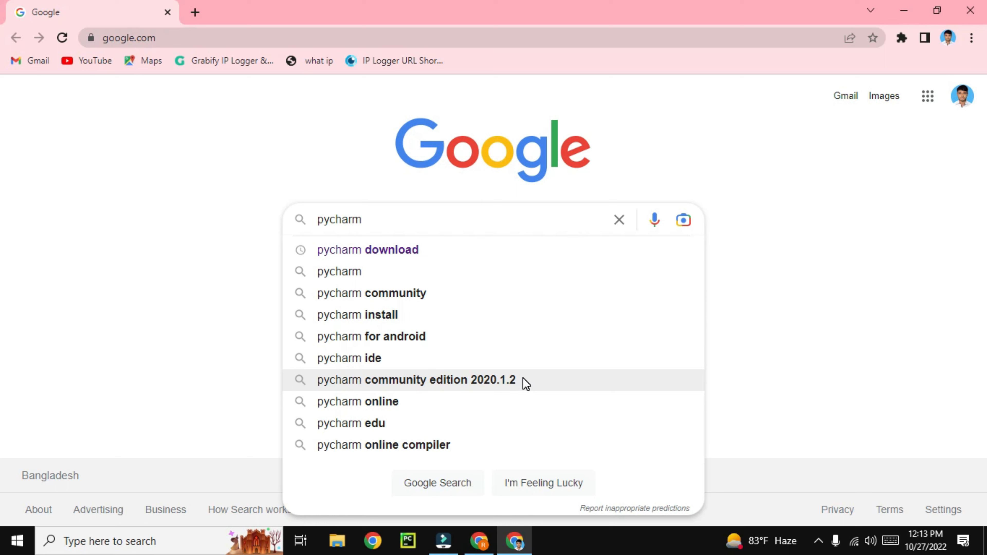
pyautogui.click(395, 251)
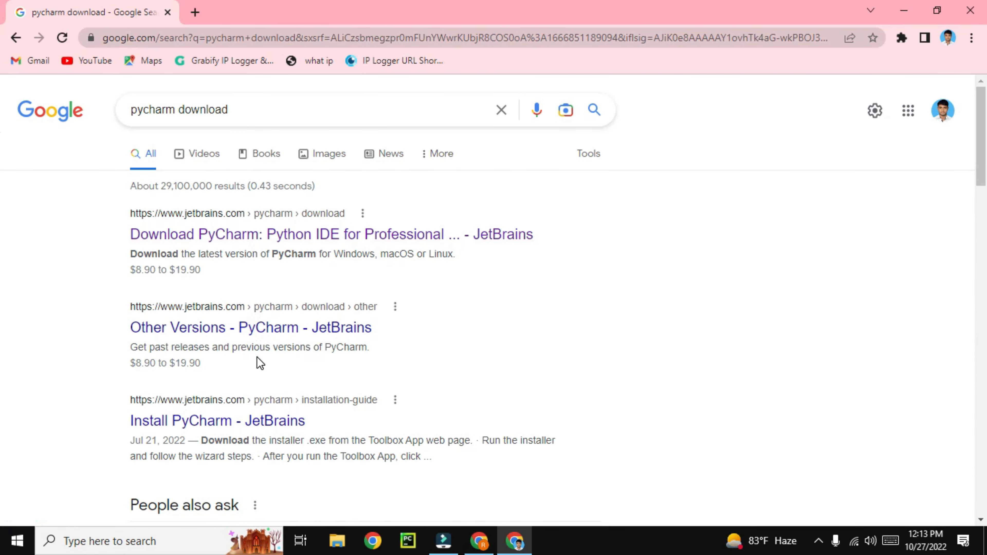
pyautogui.click(233, 243)
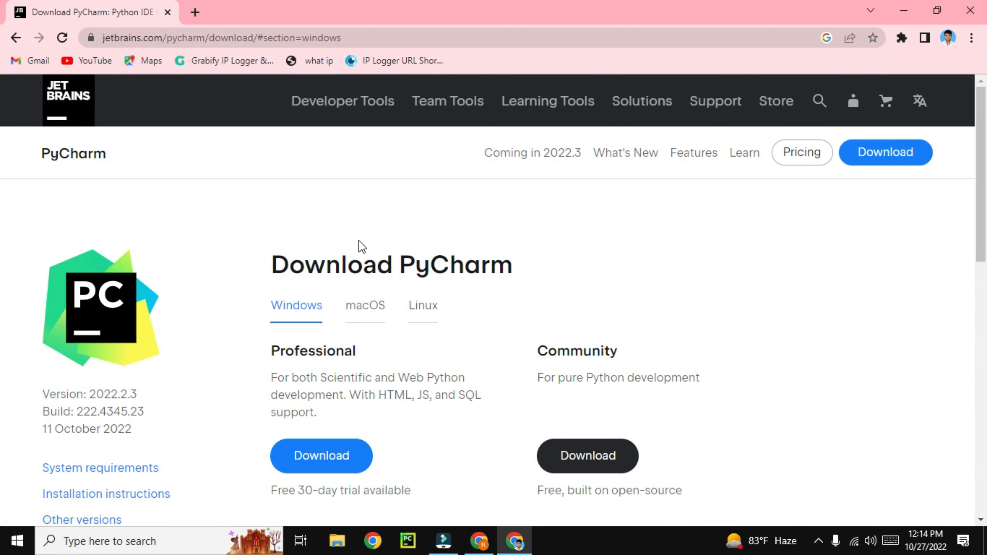
# Step: Review the PyCharm Professional and Community download options for Windows, macOS and Linux
pyautogui.scroll(-2, 272, 342)
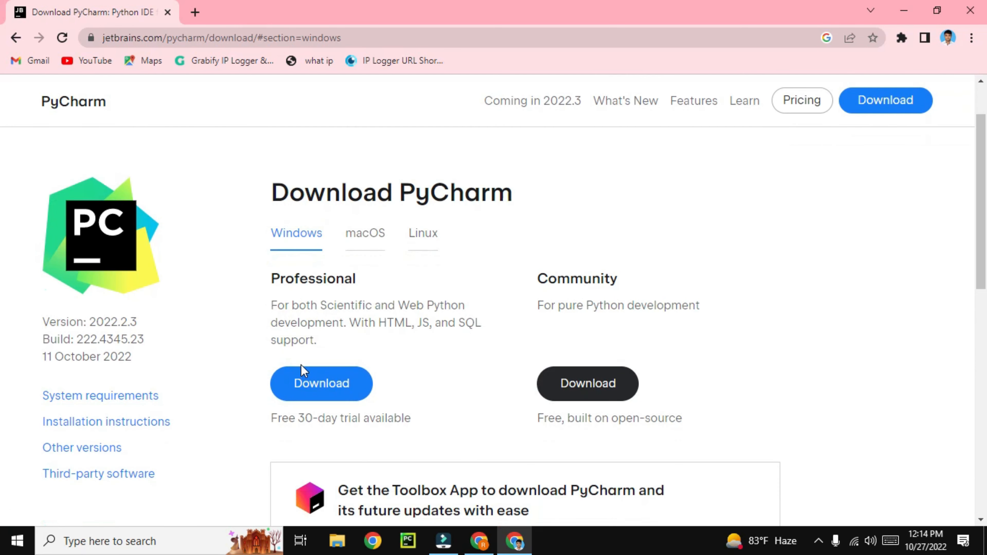
pyautogui.scroll(-2, 373, 350)
pyautogui.scroll(2, 389, 338)
pyautogui.click(363, 235)
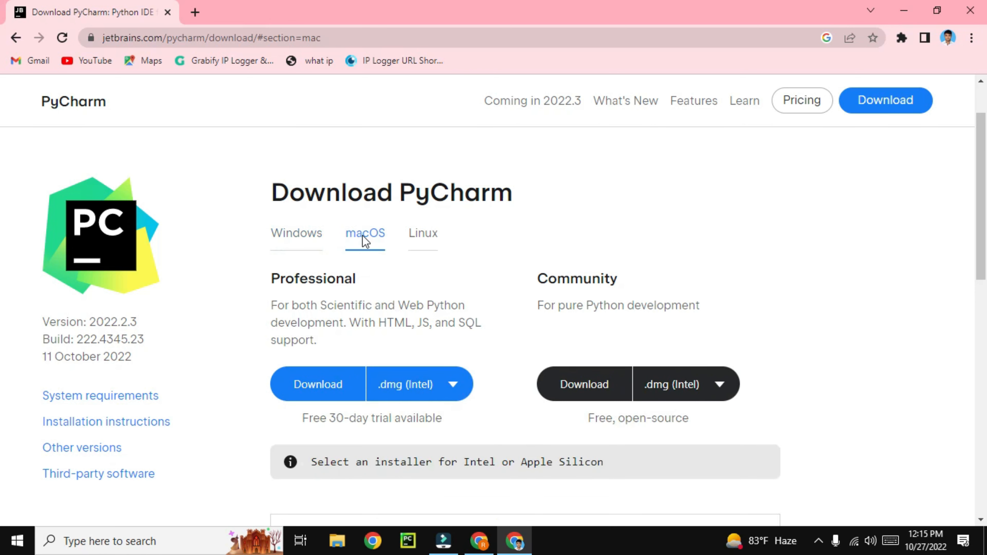
pyautogui.click(427, 238)
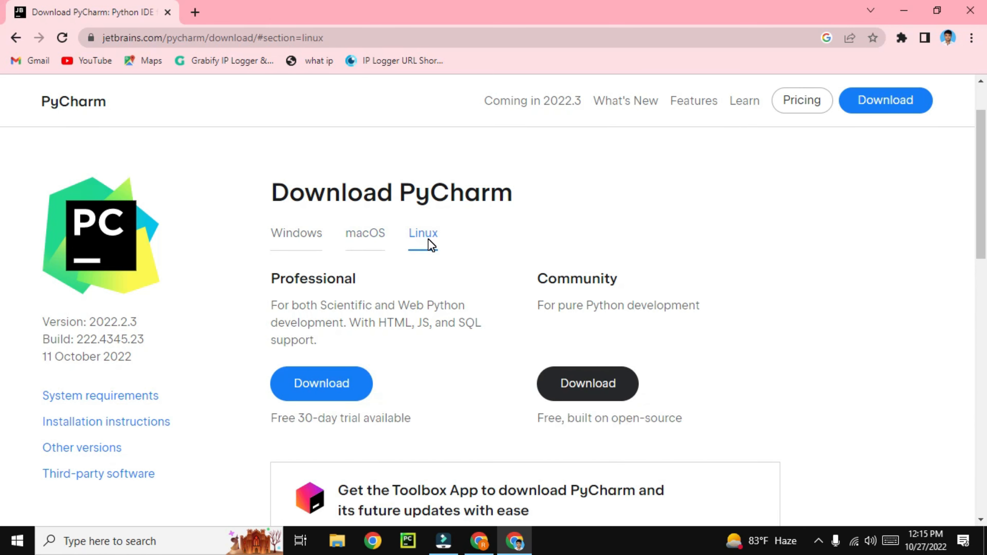
pyautogui.click(304, 241)
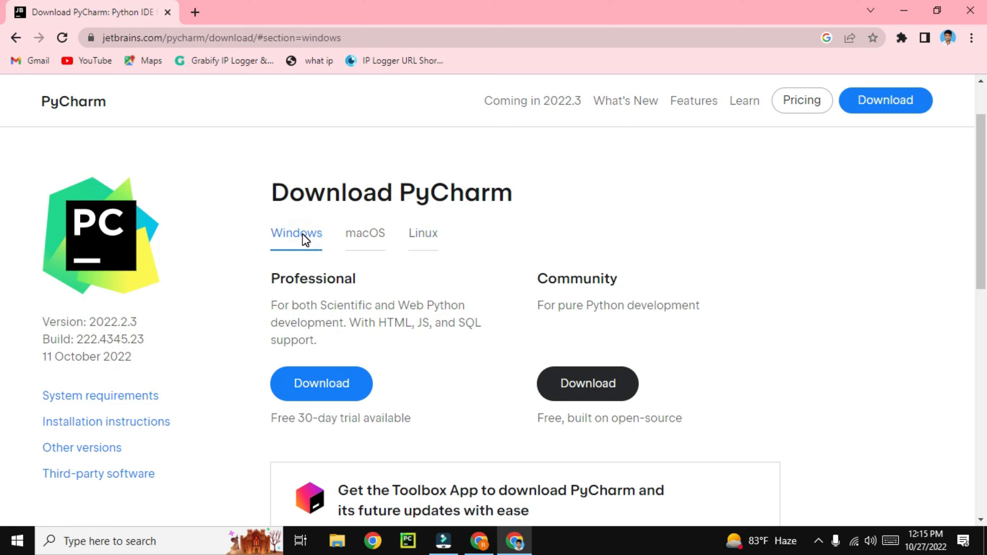
# Step: Request the Windows download of PyCharm Community, cancel the file download and close the browser
pyautogui.click(587, 398)
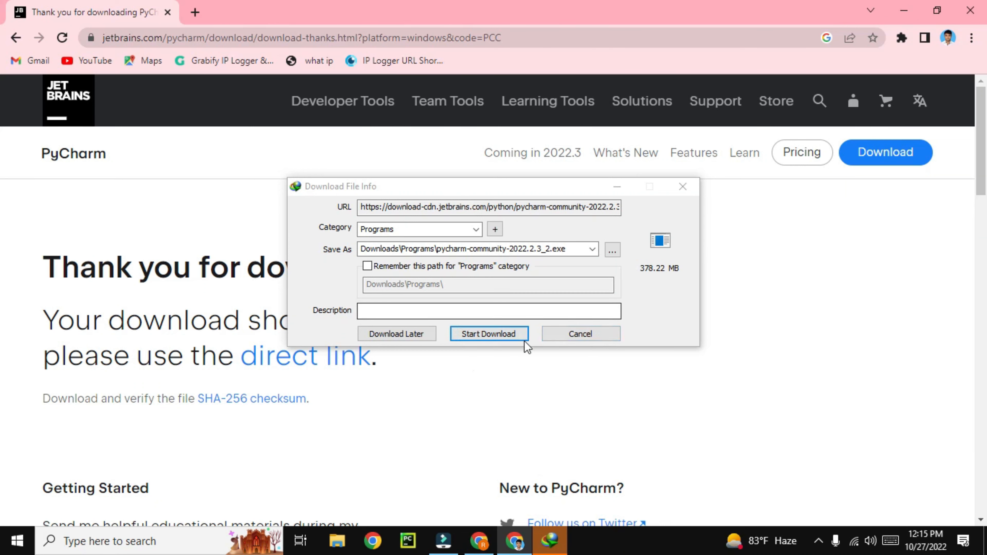
pyautogui.click(591, 333)
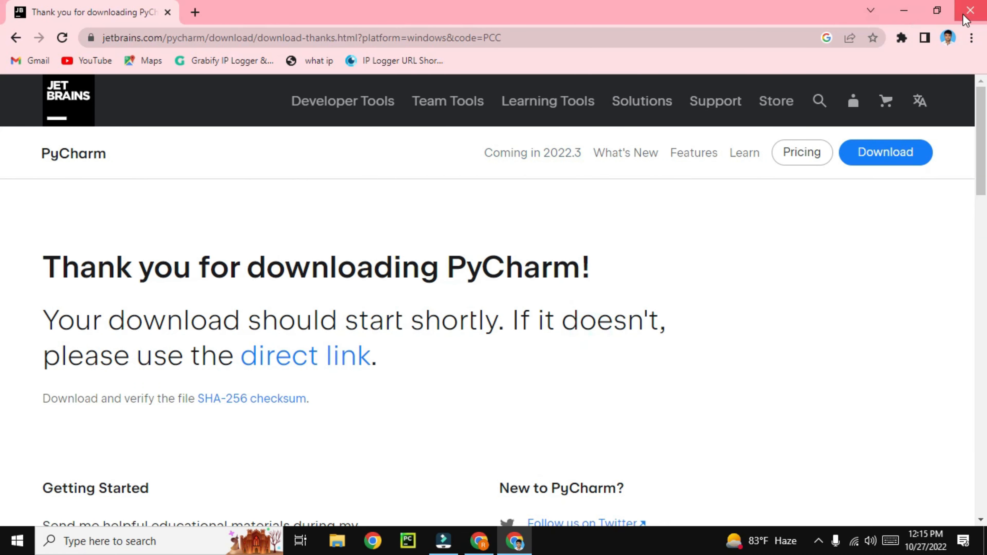
pyautogui.click(968, 19)
# Step: Run the pycharm-community-2021.3.3.exe installer from the Programs folder inside Downloads
pyautogui.doubleClick(41, 38)
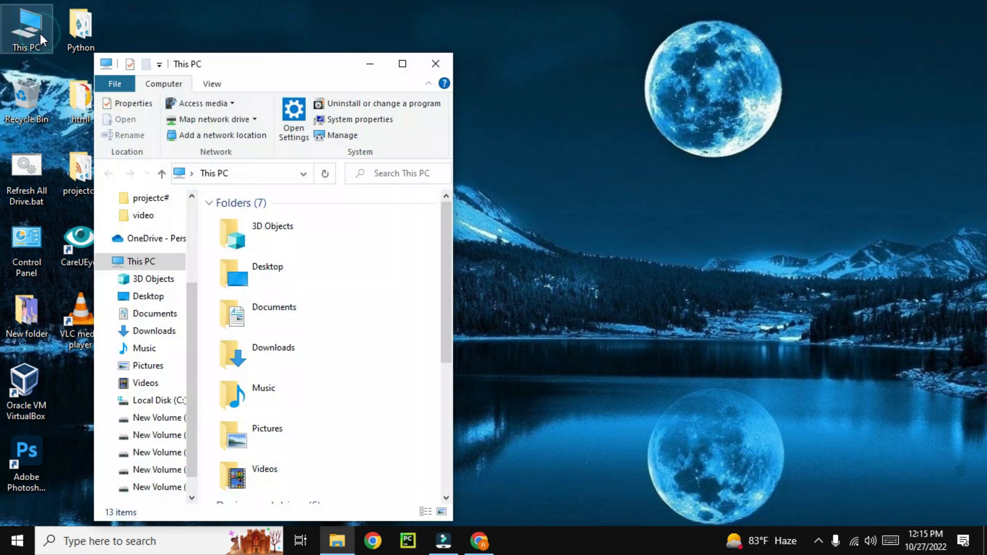
pyautogui.click(401, 66)
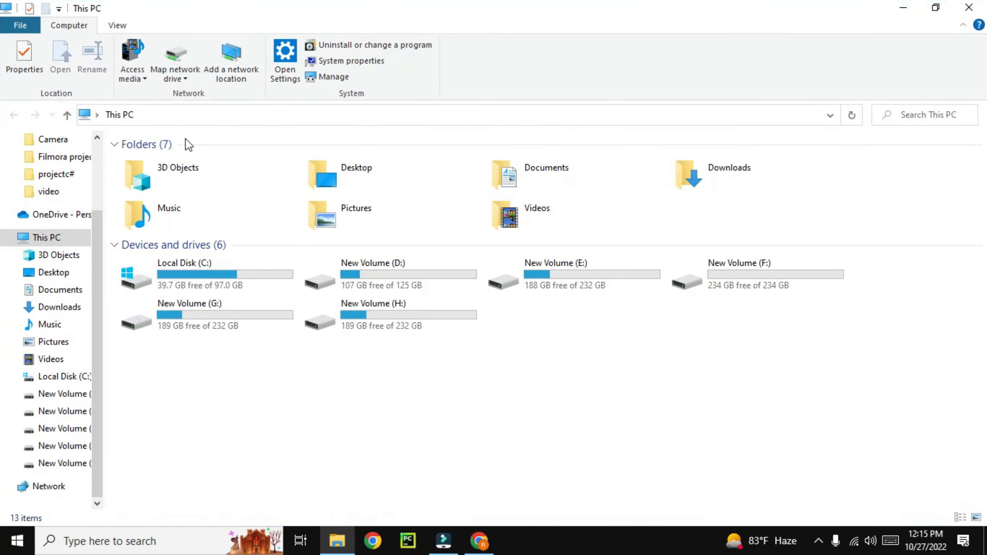
pyautogui.click(711, 187)
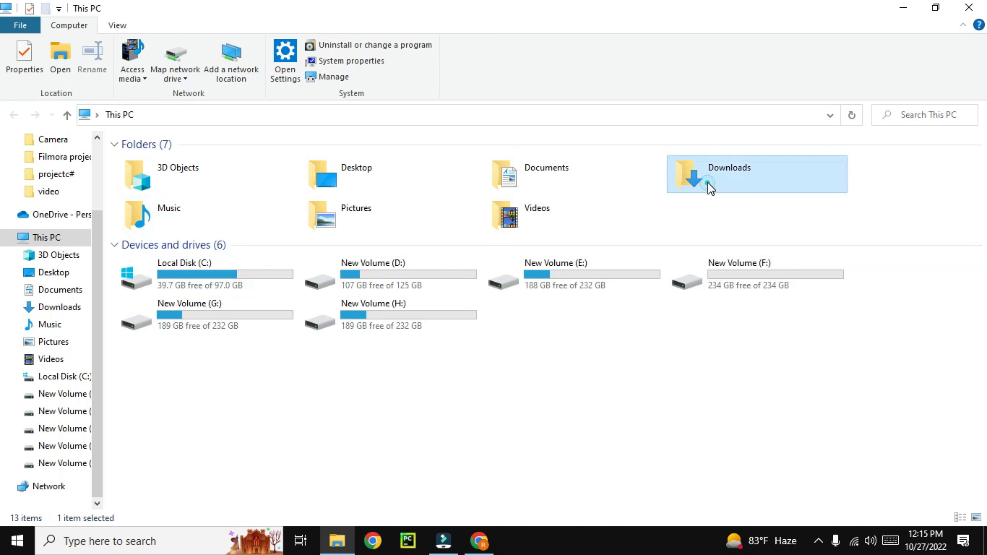
pyautogui.doubleClick(710, 188)
pyautogui.doubleClick(149, 210)
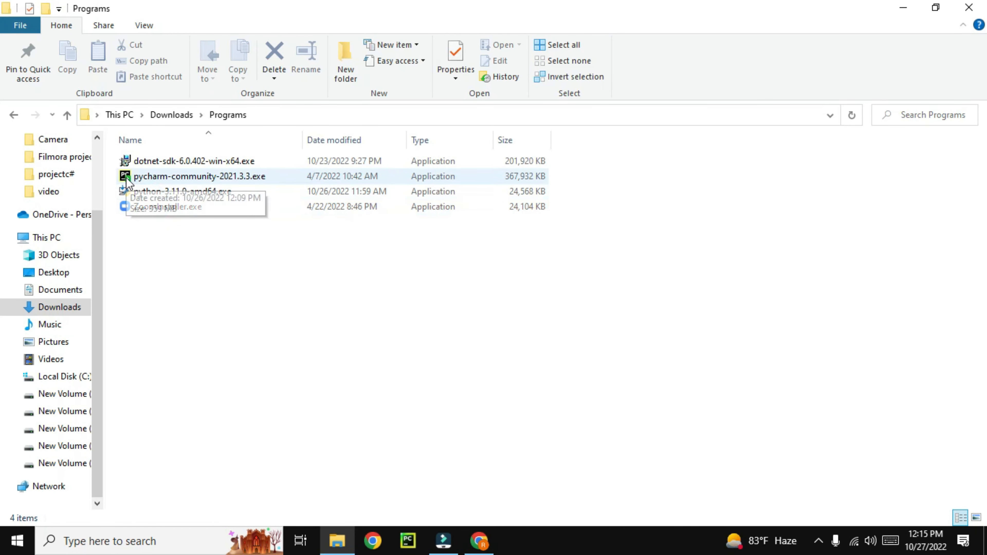
pyautogui.doubleClick(212, 177)
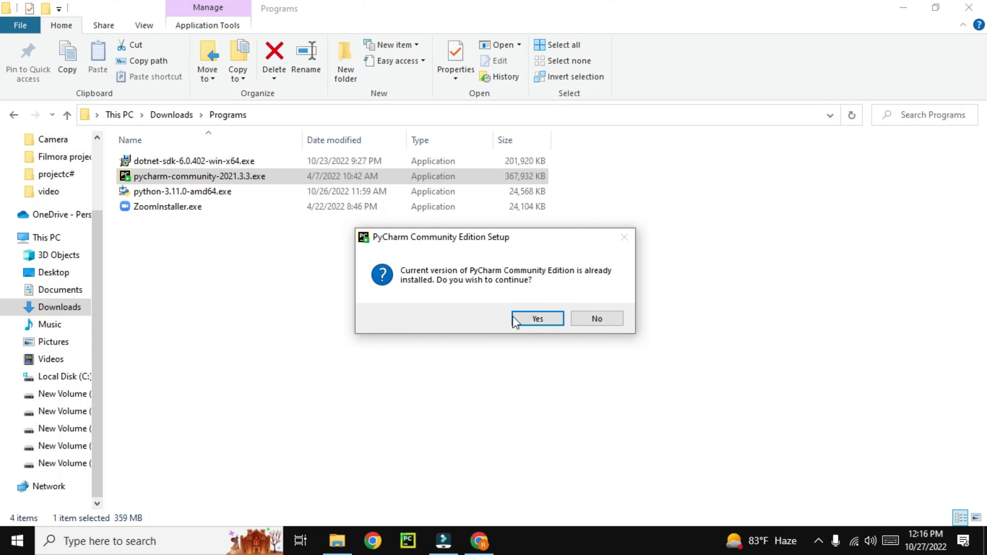
# Step: Try to continue the PyCharm Community setup with no old version uninstalled and the default destination folder
pyautogui.click(545, 319)
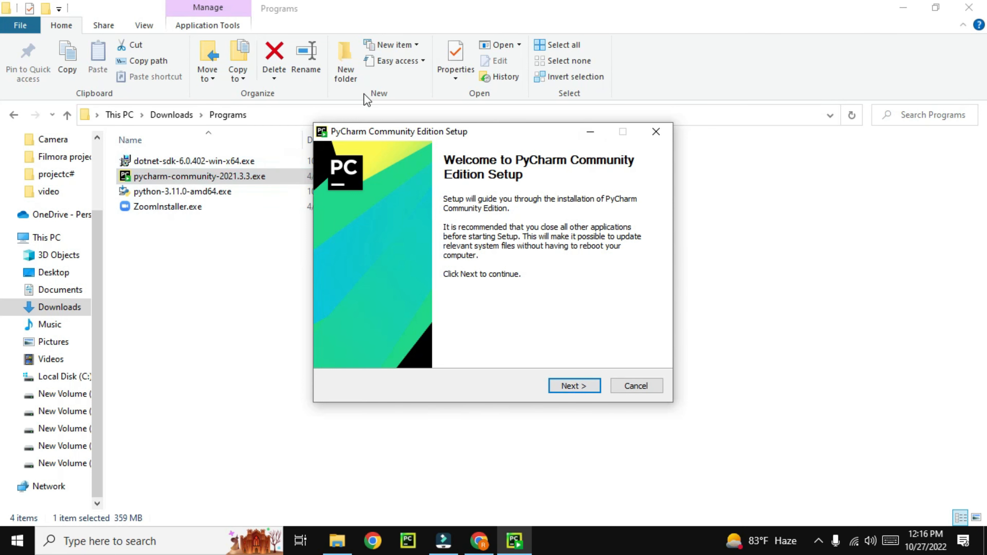
pyautogui.click(558, 387)
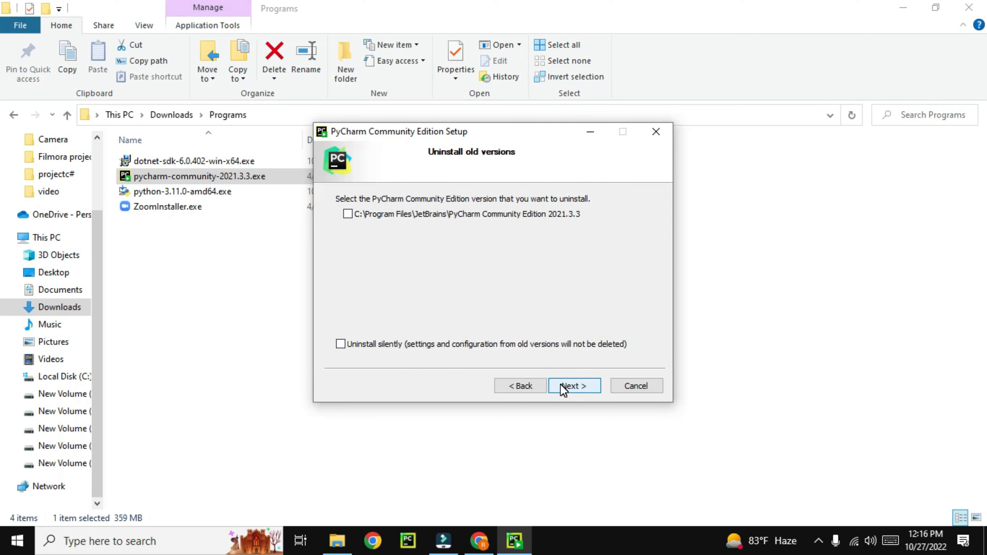
pyautogui.click(563, 387)
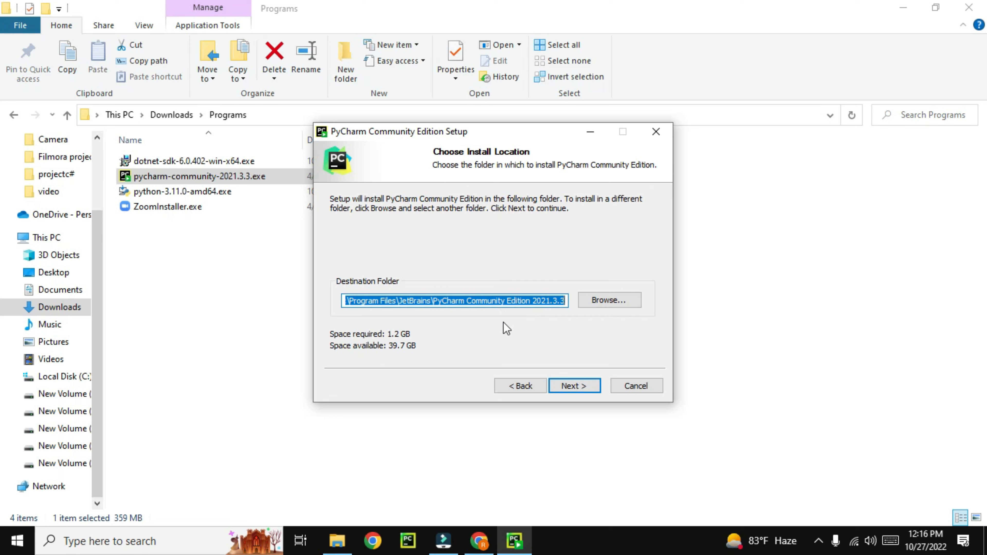
pyautogui.click(614, 304)
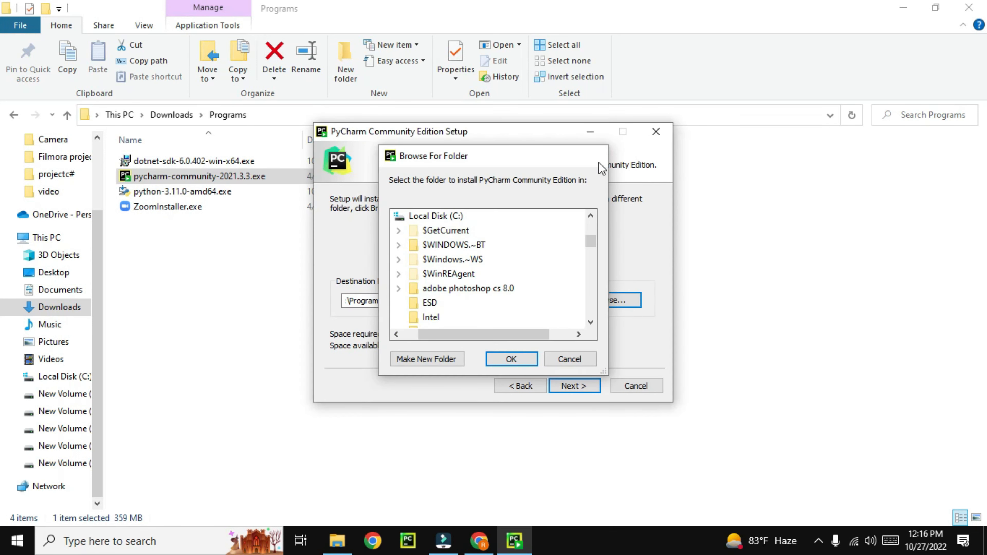
pyautogui.click(597, 155)
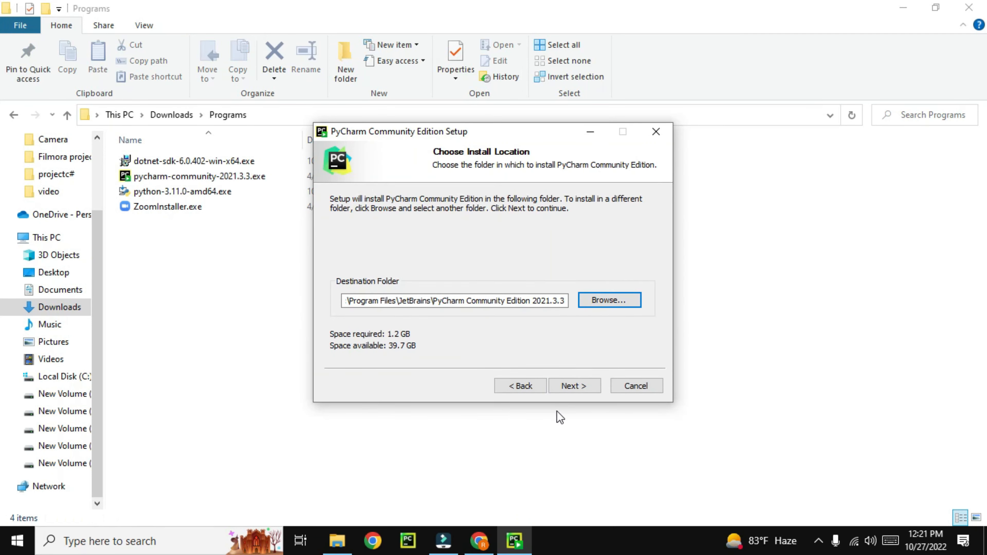
pyautogui.click(566, 384)
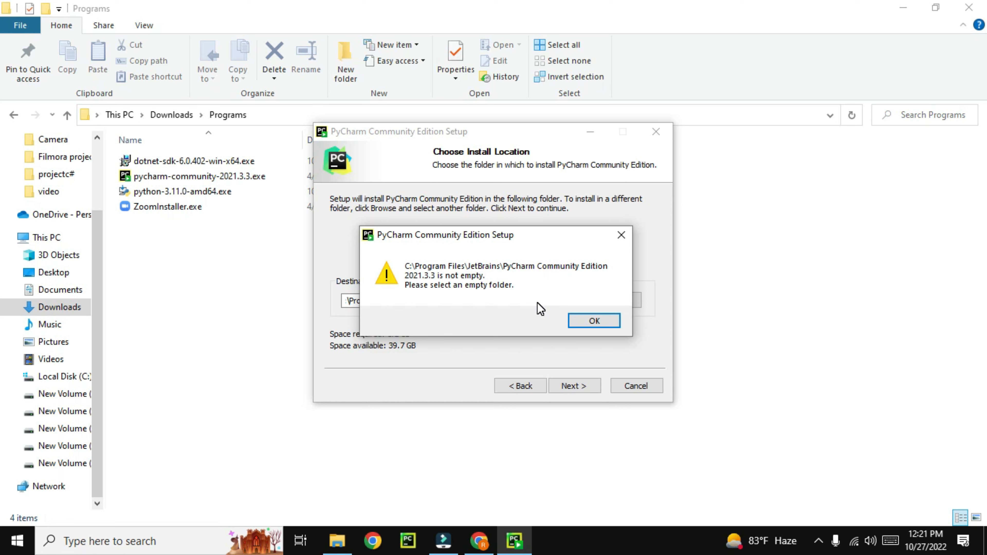
pyautogui.click(590, 321)
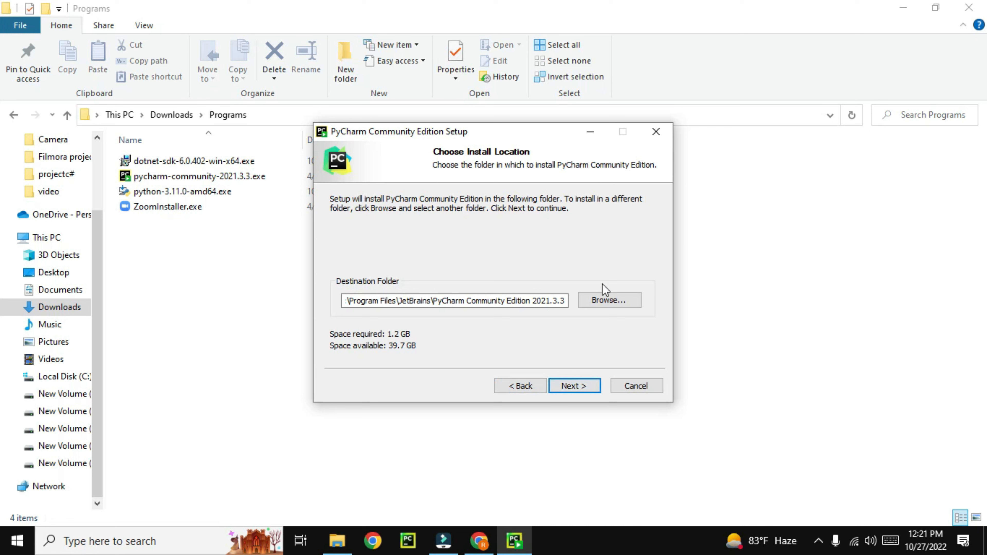
# Step: Quit the PyCharm Community Edition setup and close the Programs folder window
pyautogui.click(657, 132)
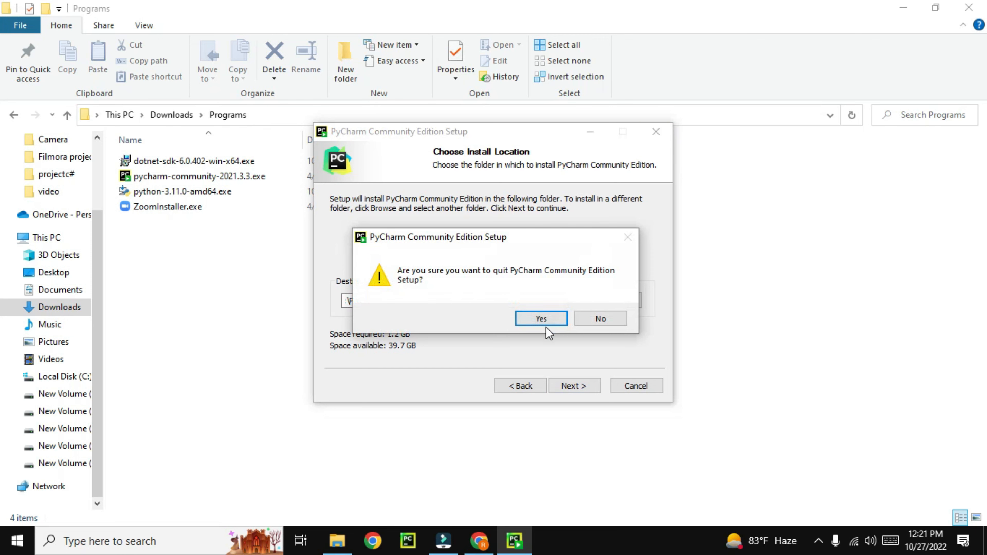
pyautogui.click(541, 319)
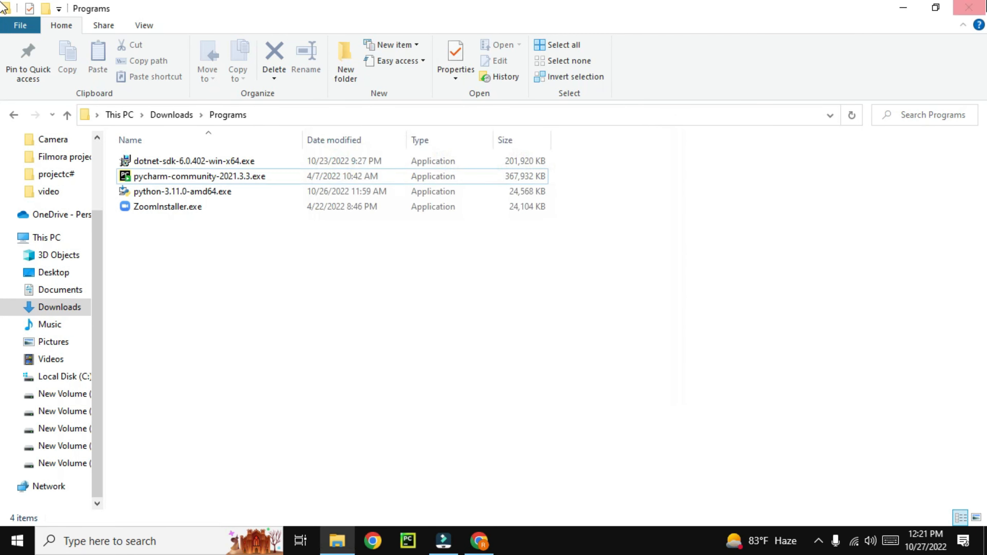
pyautogui.click(985, 2)
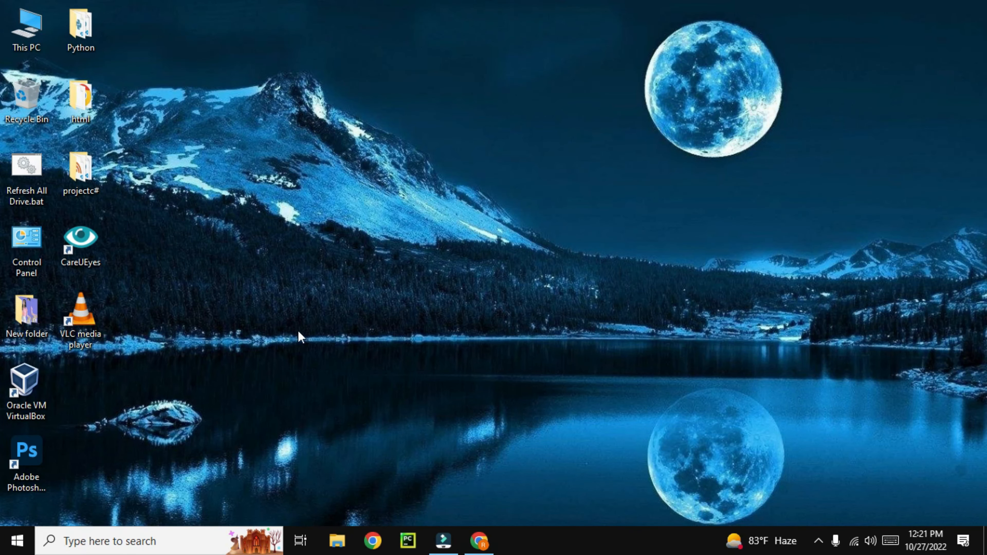
# Step: Search Windows for "py" and launch PyCharm Community Edition 2021.3.3
pyautogui.click(6, 547)
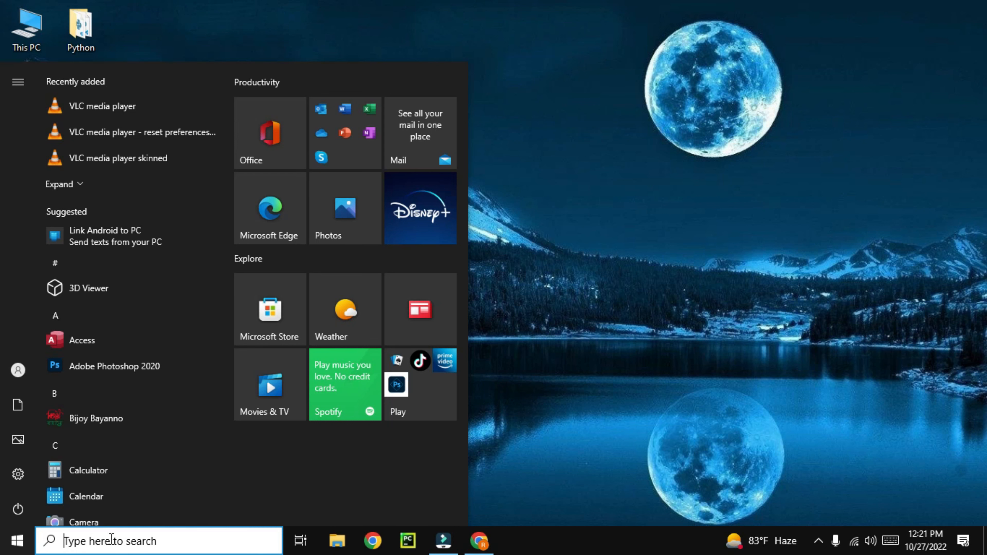
pyautogui.write('py')
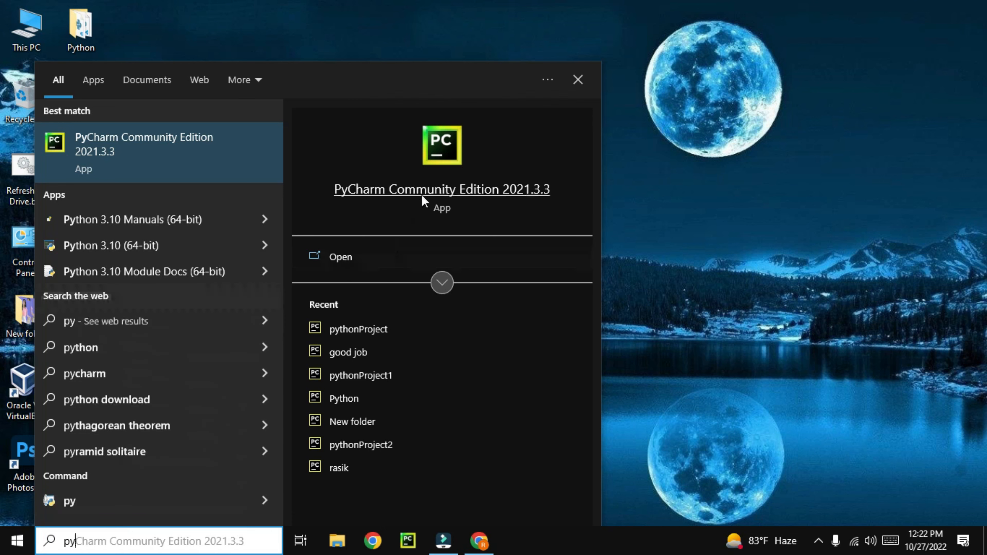
pyautogui.click(437, 189)
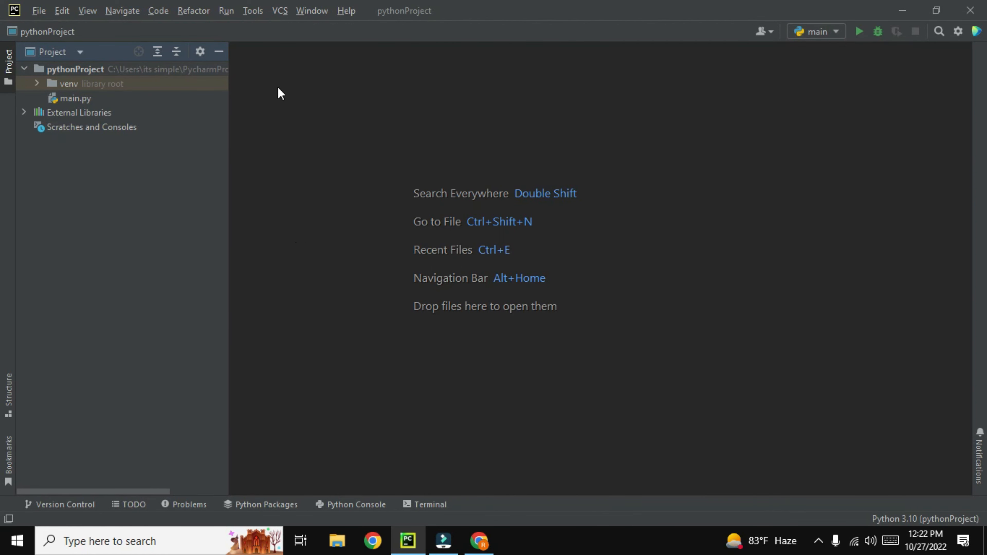
# Step: Dismiss the Tip of the Day and hide the Project tool window in PyCharm
pyautogui.click(23, 46)
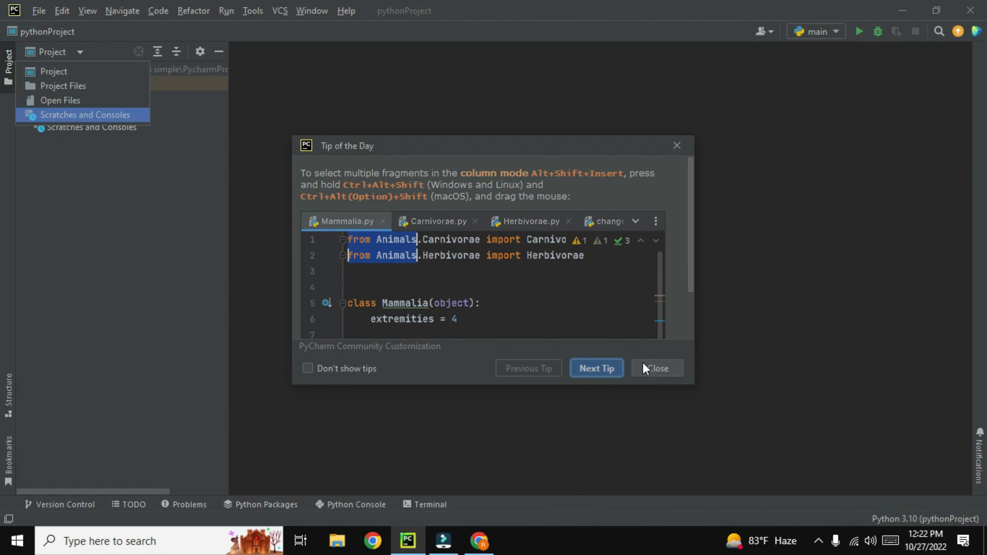
pyautogui.click(652, 365)
pyautogui.click(8, 63)
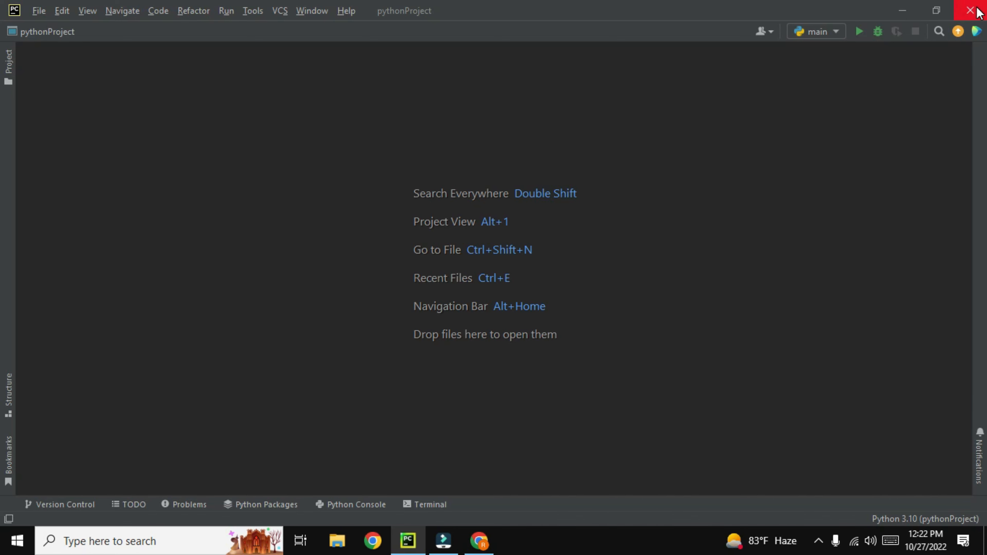
# Step: Minimize PyCharm, create a new folder with the default name on the desktop, and move it to the upper middle area
pyautogui.click(902, 11)
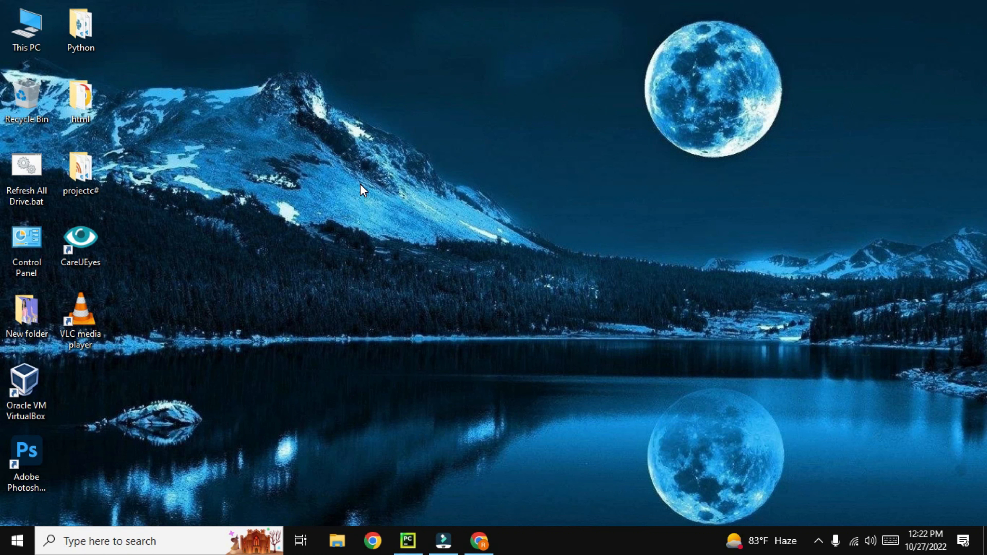
pyautogui.rightClick(265, 262)
pyautogui.click(322, 363)
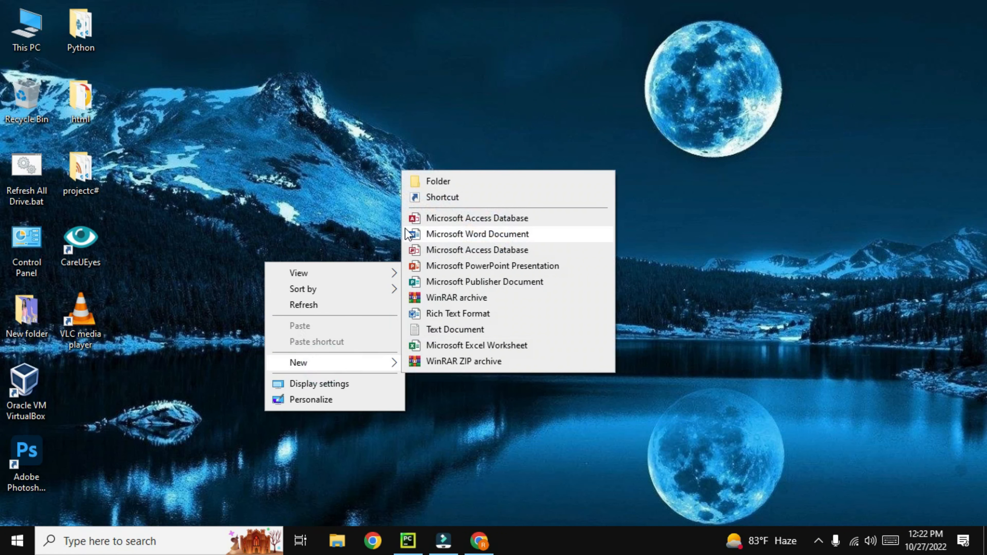
pyautogui.click(443, 177)
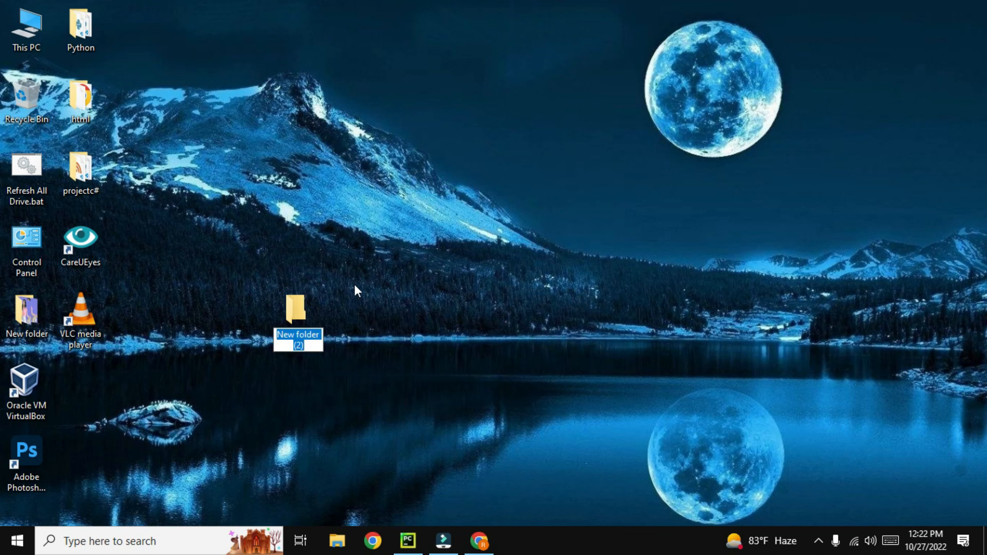
pyautogui.click(303, 303)
pyautogui.moveTo(291, 315); pyautogui.dragTo(524, 153)
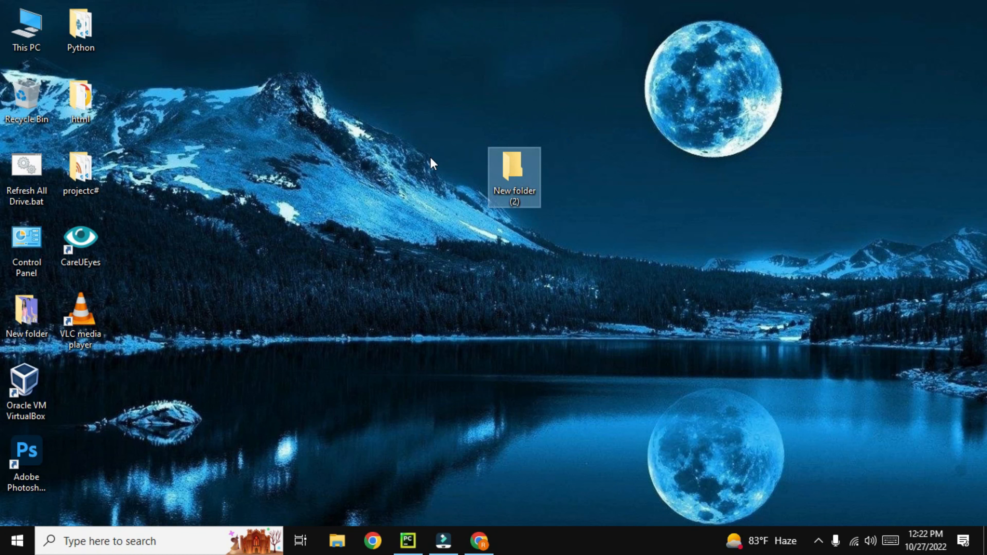
# Step: Switch back to PyCharm and start setting up a new project
pyautogui.click(408, 542)
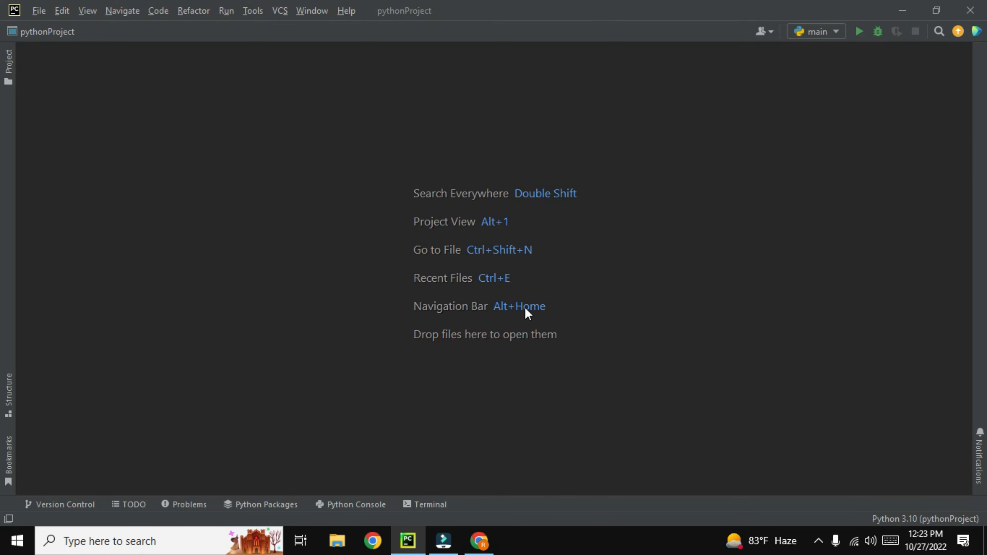
pyautogui.click(36, 13)
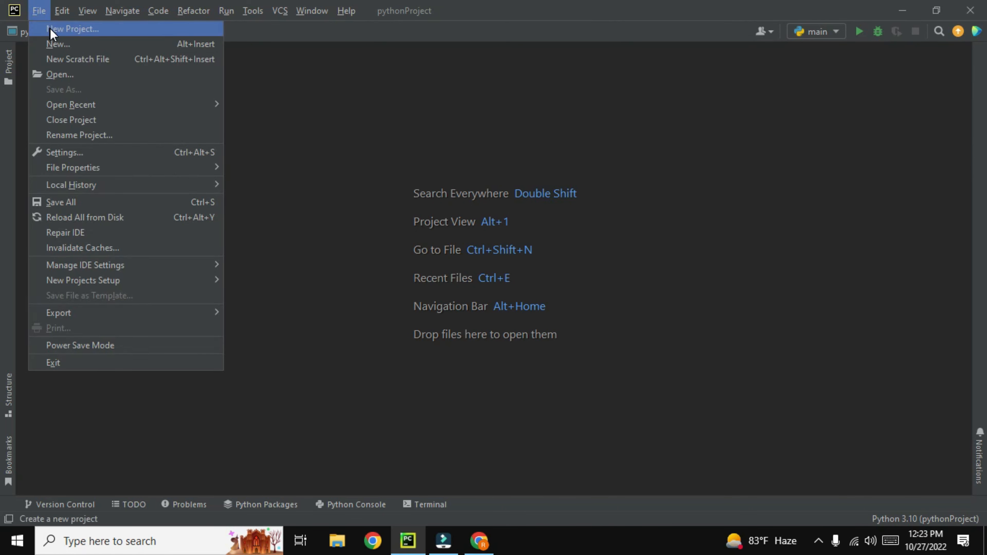
pyautogui.click(71, 29)
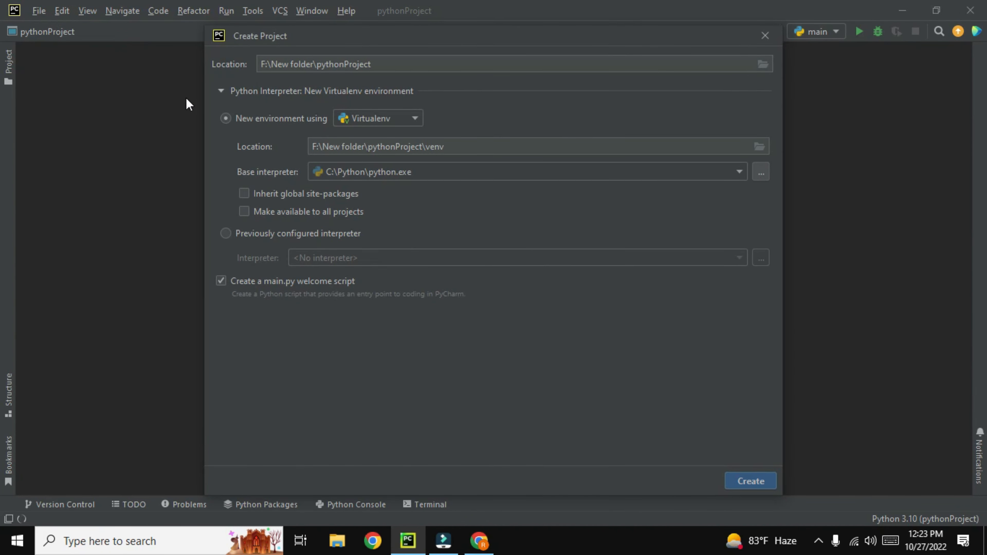
pyautogui.click(387, 66)
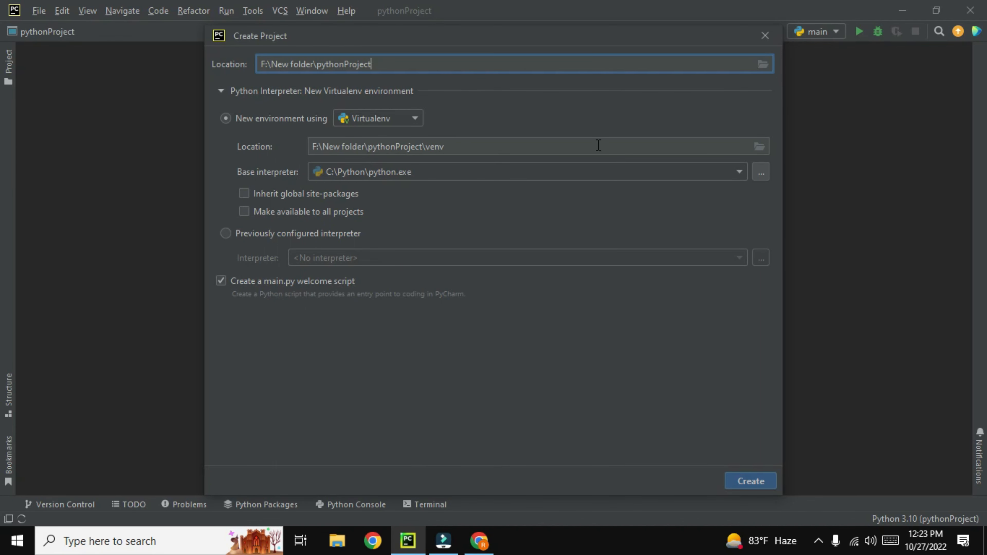
# Step: Set the virtual environment location to New folder (2) on the current user's desktop on drive C
pyautogui.click(758, 148)
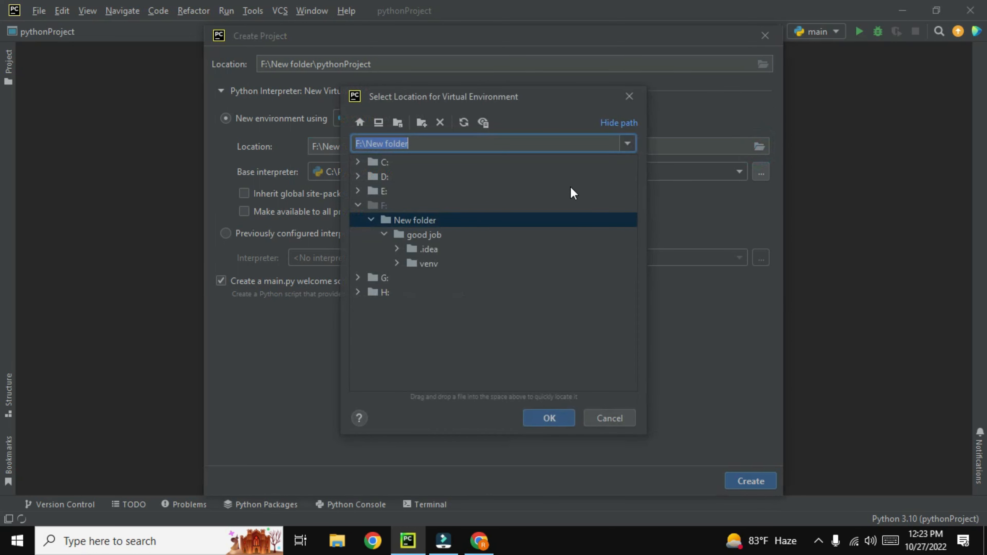
pyautogui.click(371, 163)
pyautogui.doubleClick(372, 162)
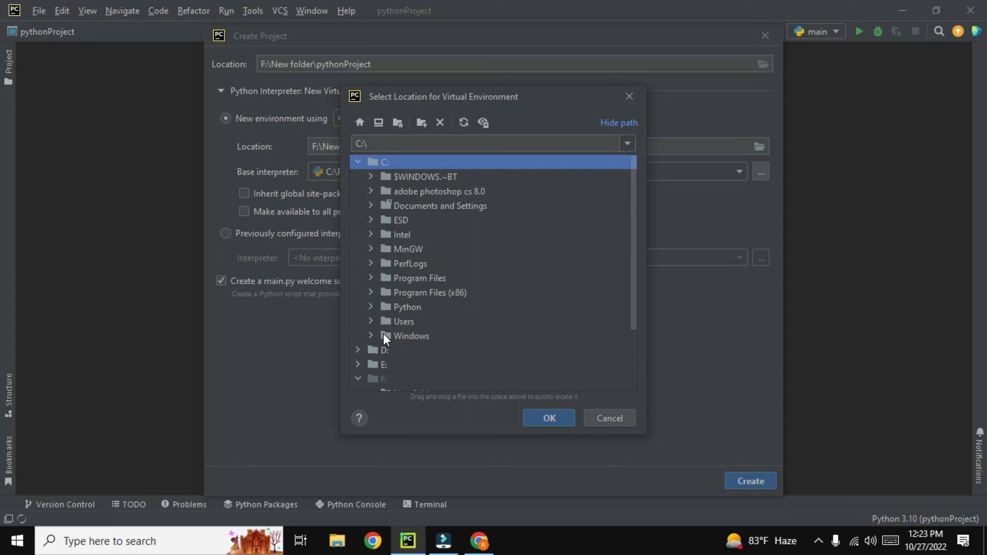
pyautogui.click(369, 320)
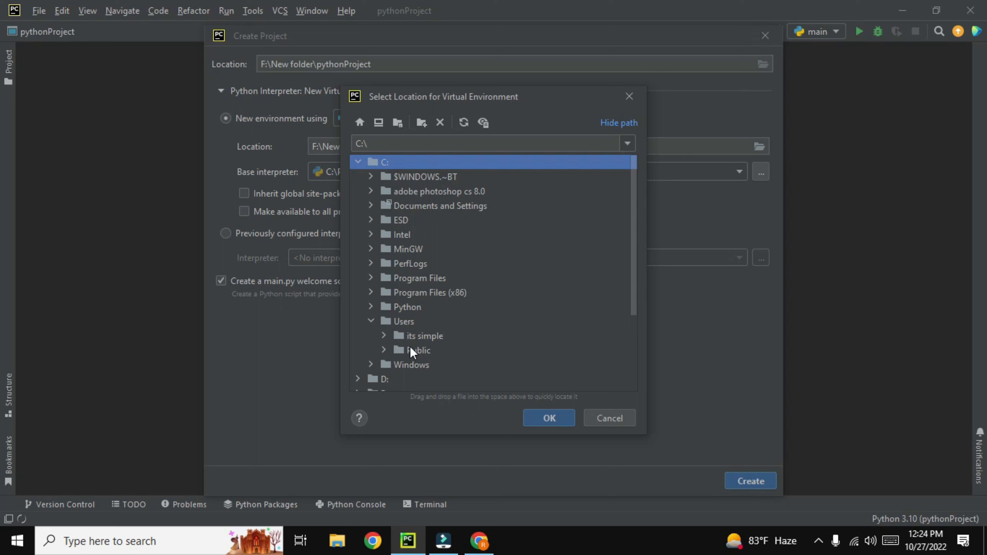
pyautogui.click(383, 336)
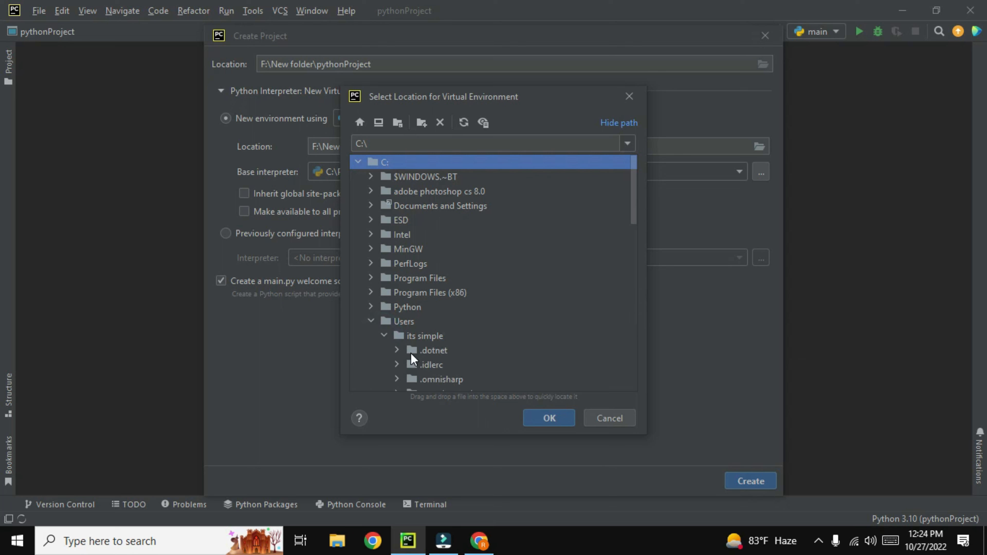
pyautogui.scroll(-3, 411, 354)
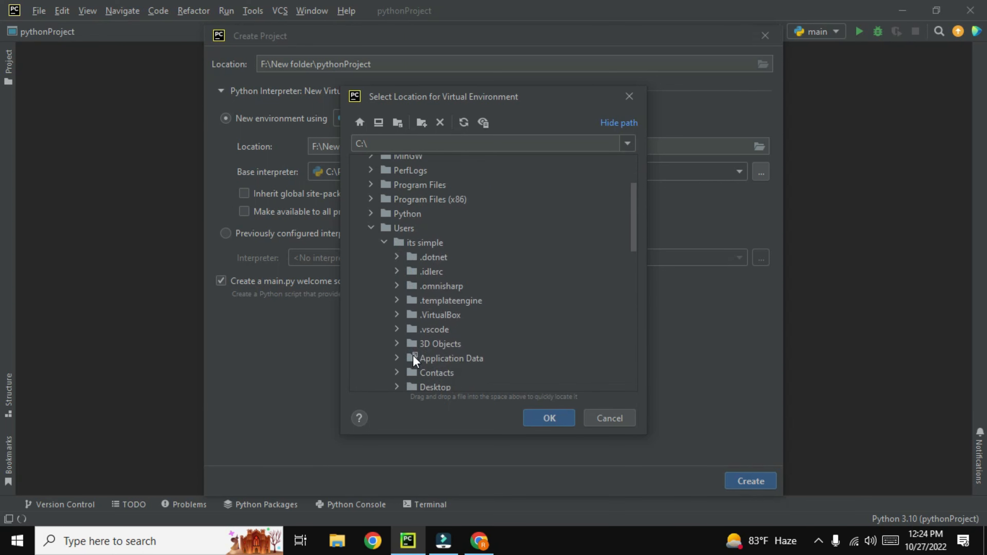
pyautogui.scroll(-2, 415, 360)
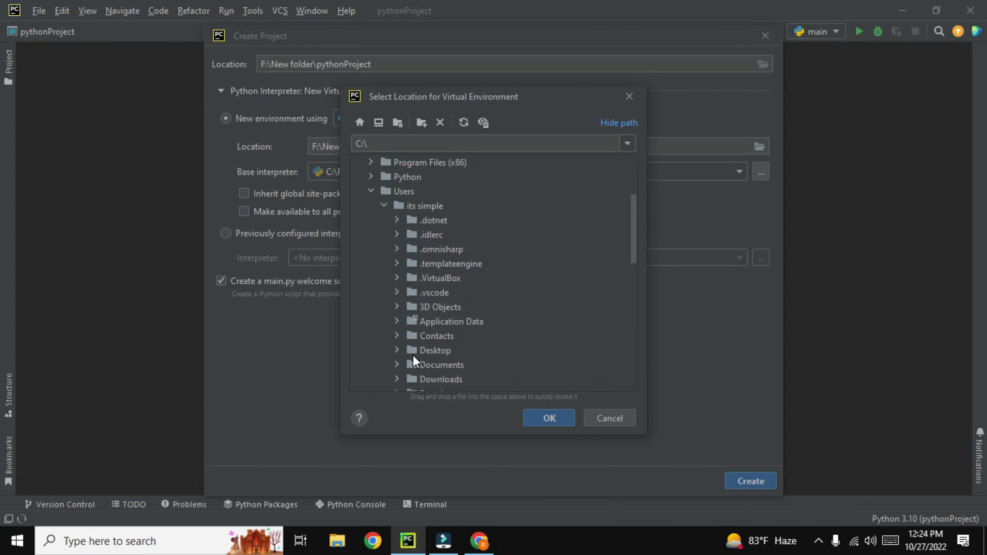
pyautogui.click(398, 351)
pyautogui.scroll(-2, 410, 345)
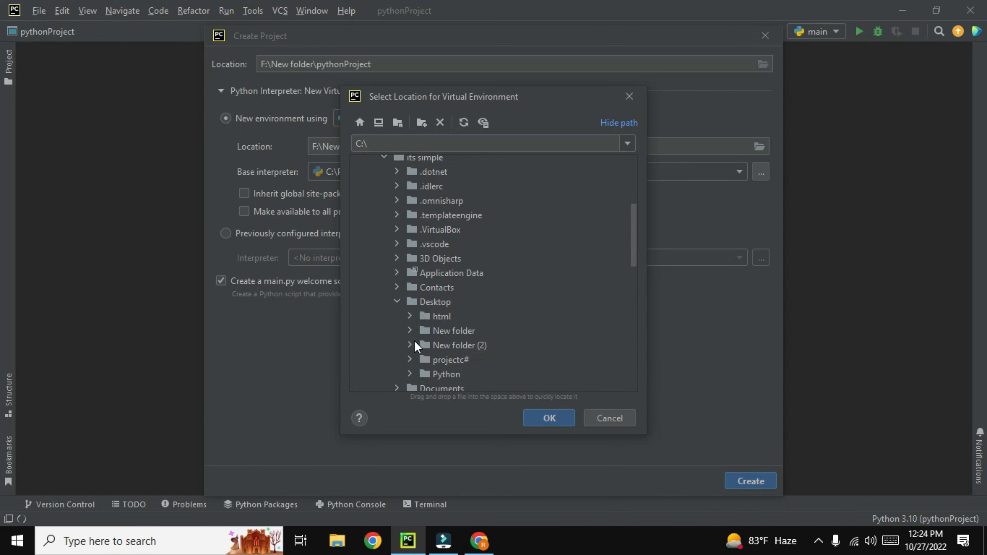
pyautogui.scroll(-2, 414, 341)
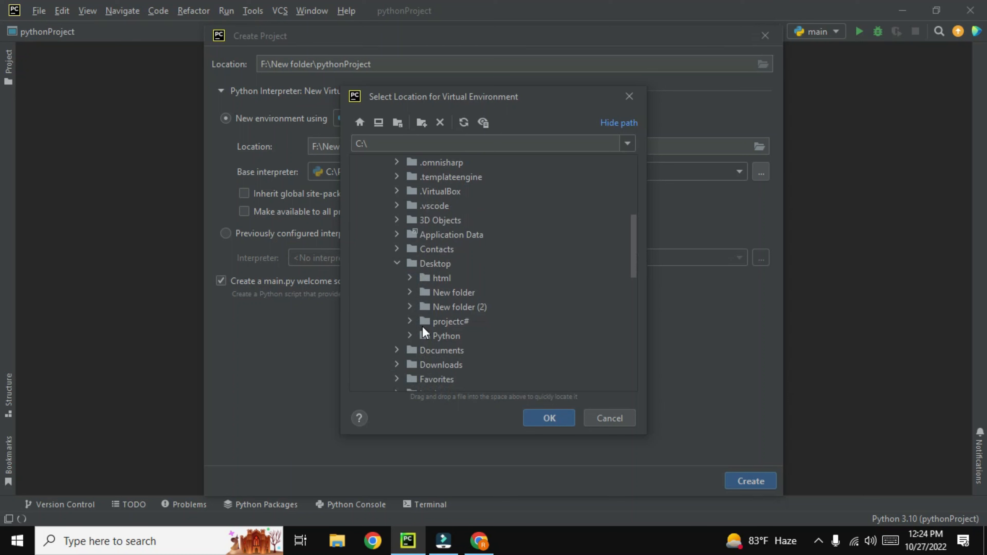
pyautogui.click(449, 306)
pyautogui.rightClick(445, 313)
pyautogui.click(459, 311)
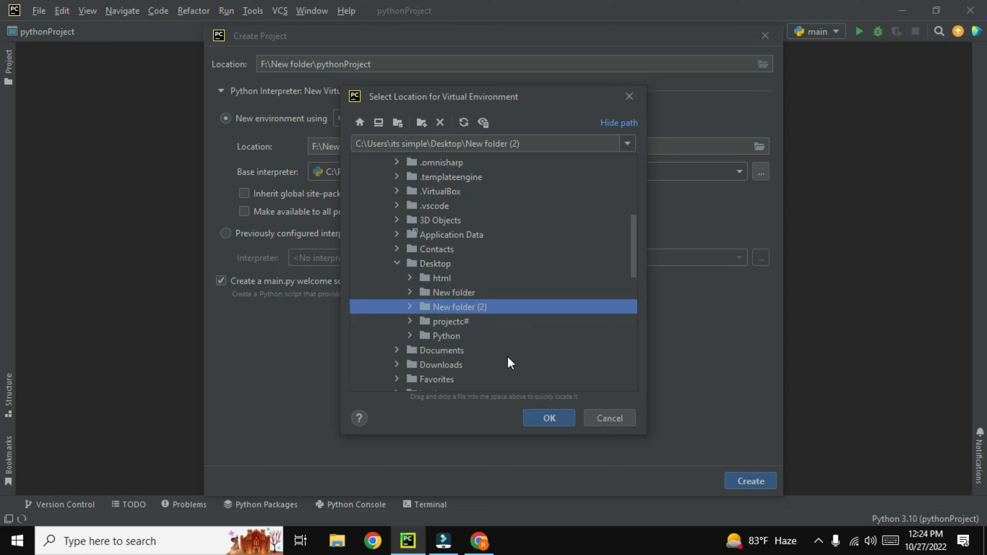
pyautogui.click(540, 414)
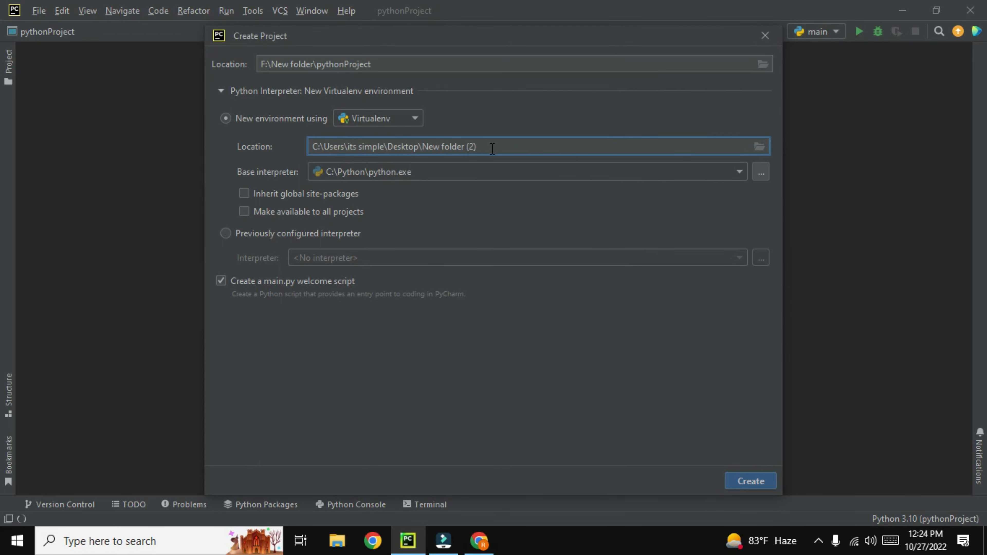
# Step: Replace pythonProject in the F:\New folder project path with the author's full name, then create the project in this window
pyautogui.click(400, 64)
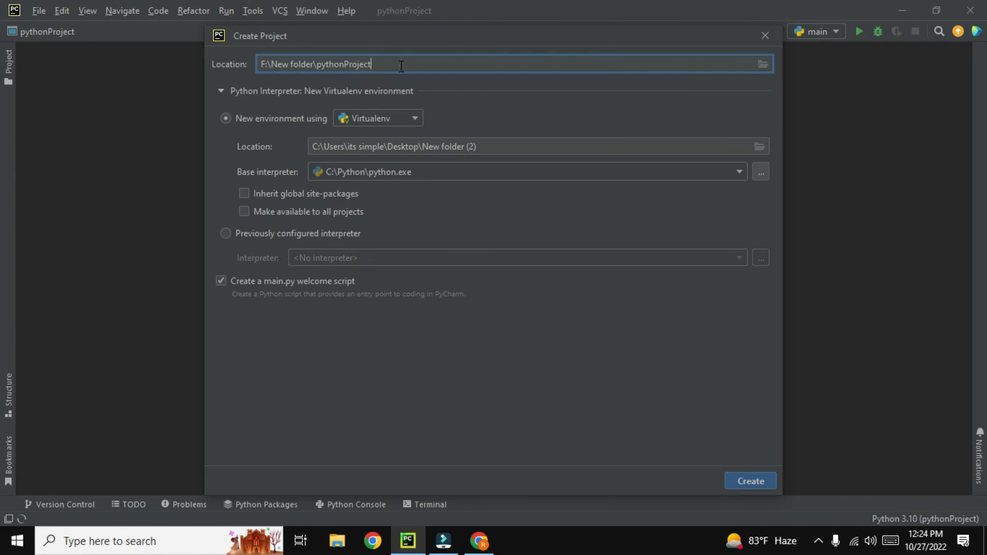
pyautogui.moveTo(400, 65); pyautogui.dragTo(318, 62)
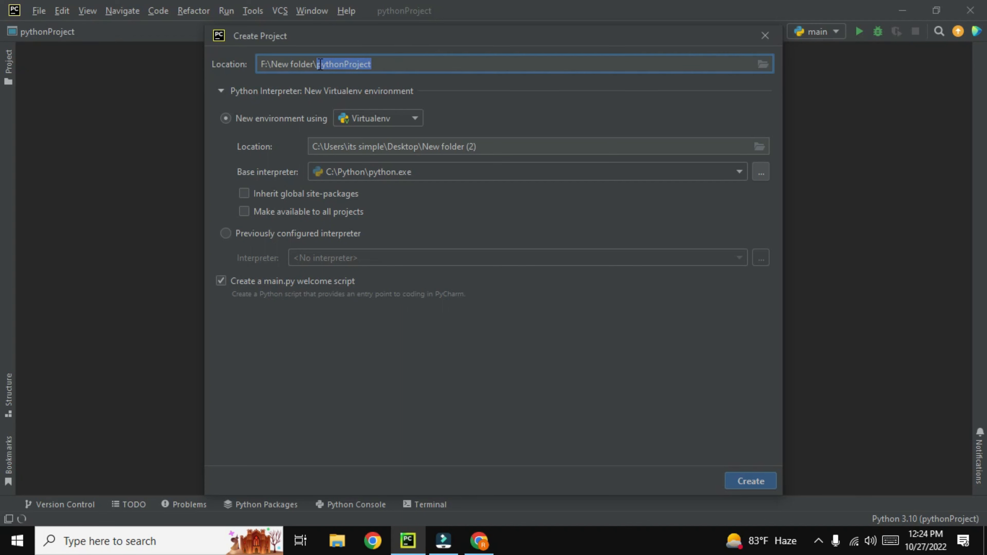
pyautogui.write('R')
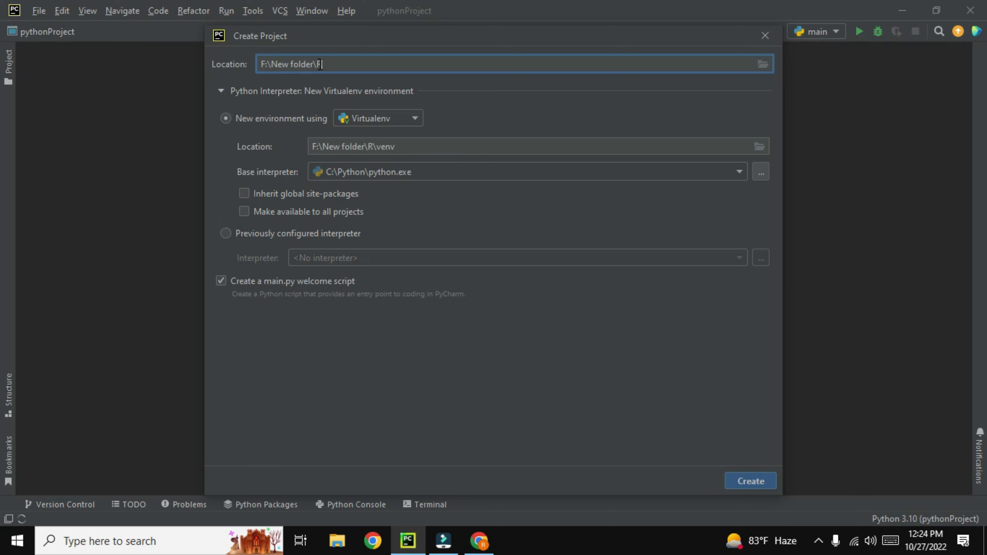
pyautogui.write('asik Rana')
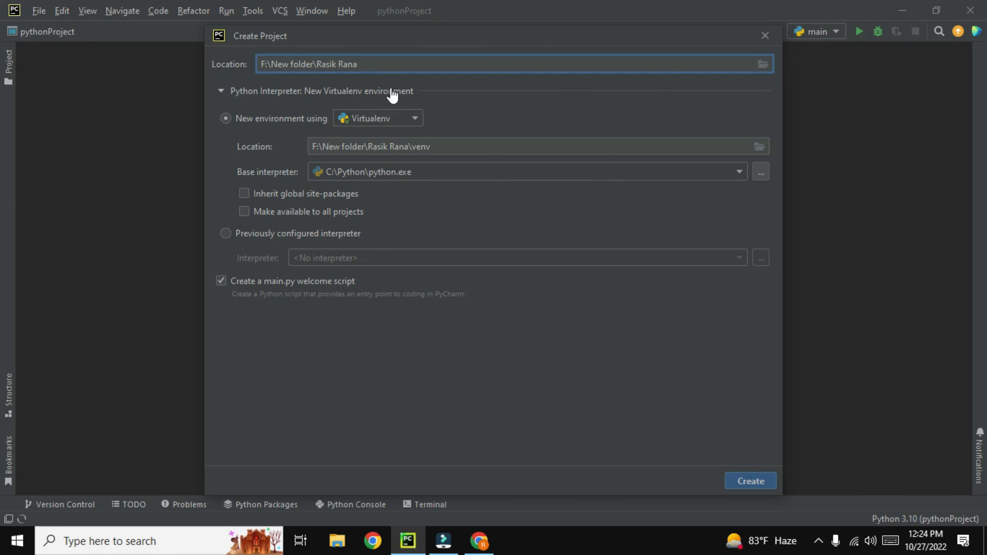
pyautogui.click(746, 484)
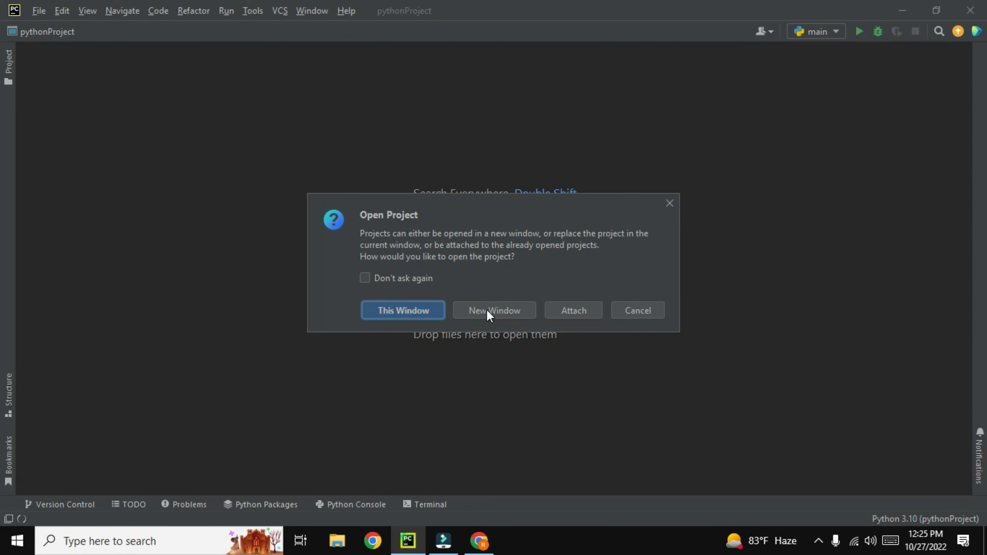
pyautogui.click(399, 310)
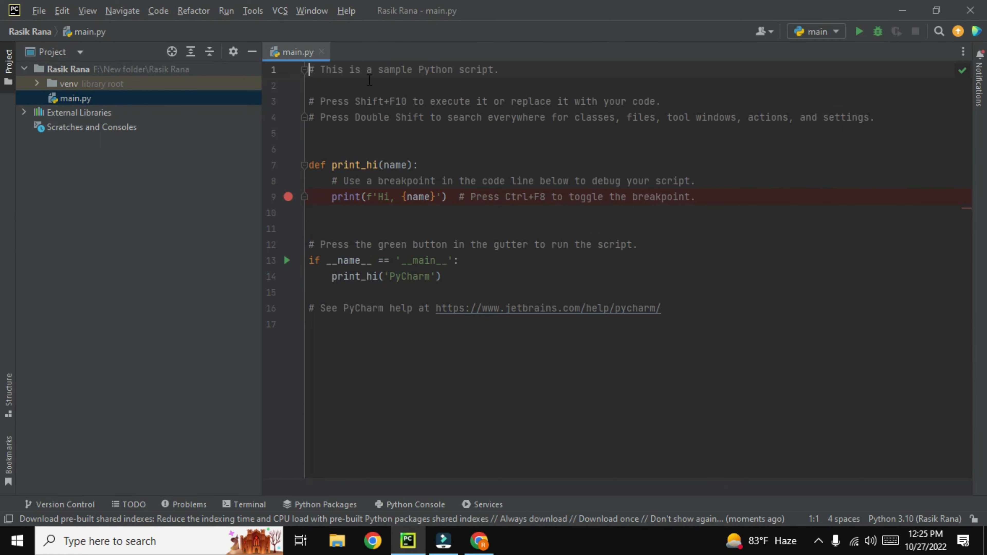
# Step: Delete all the sample code from main.py
pyautogui.moveTo(737, 356); pyautogui.dragTo(292, 65)
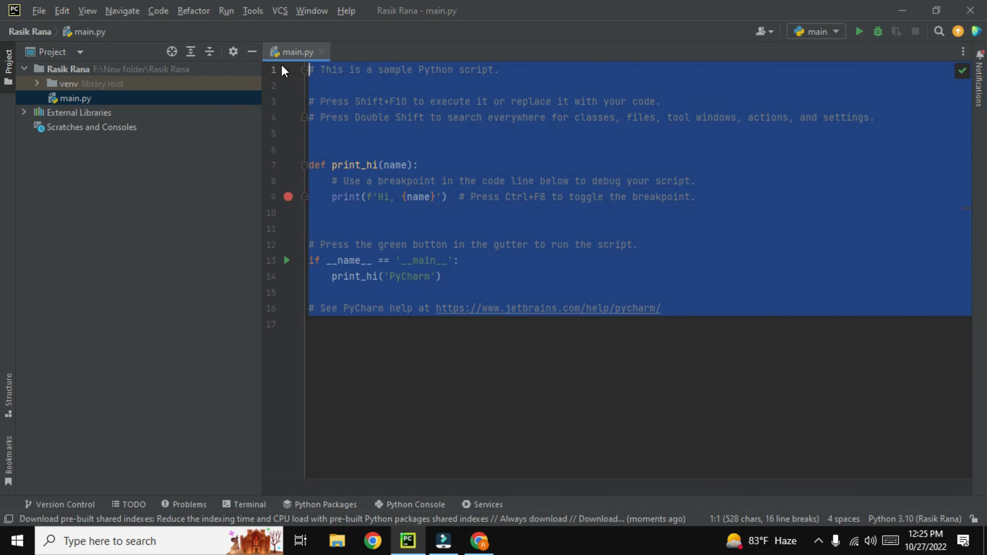
pyautogui.press('Delete')
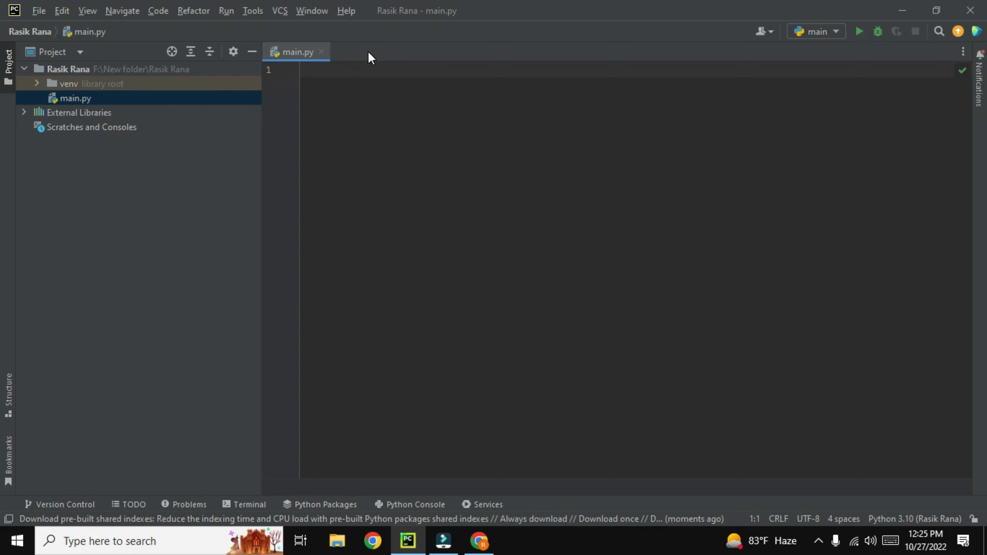
pyautogui.rightClick(386, 93)
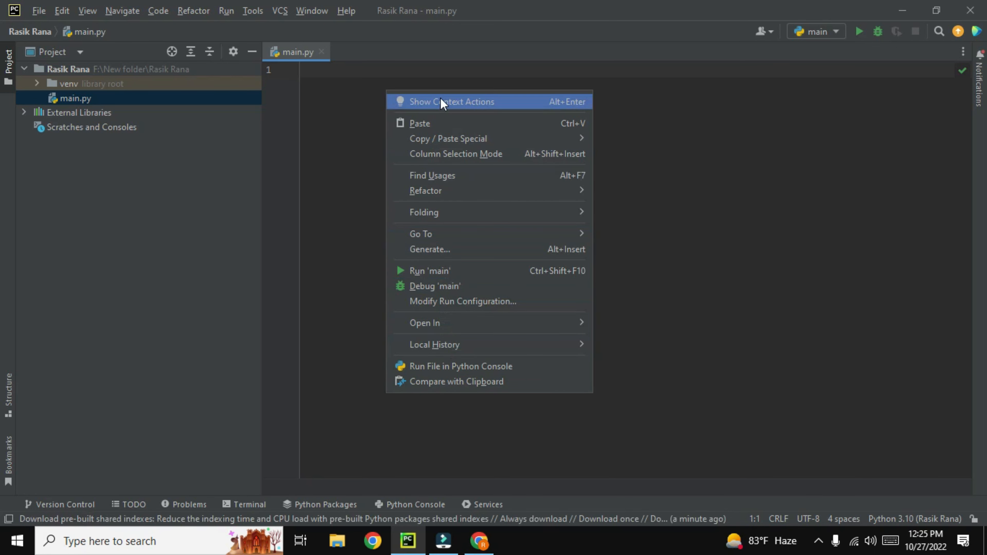
pyautogui.click(250, 237)
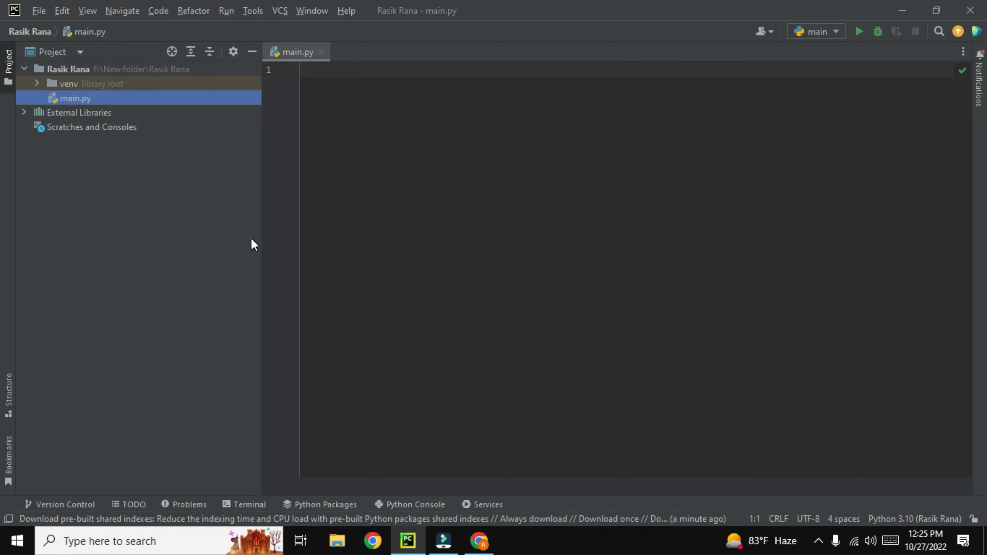
# Step: Create a new Python file in the venv folder, named with the author's first name
pyautogui.click(84, 81)
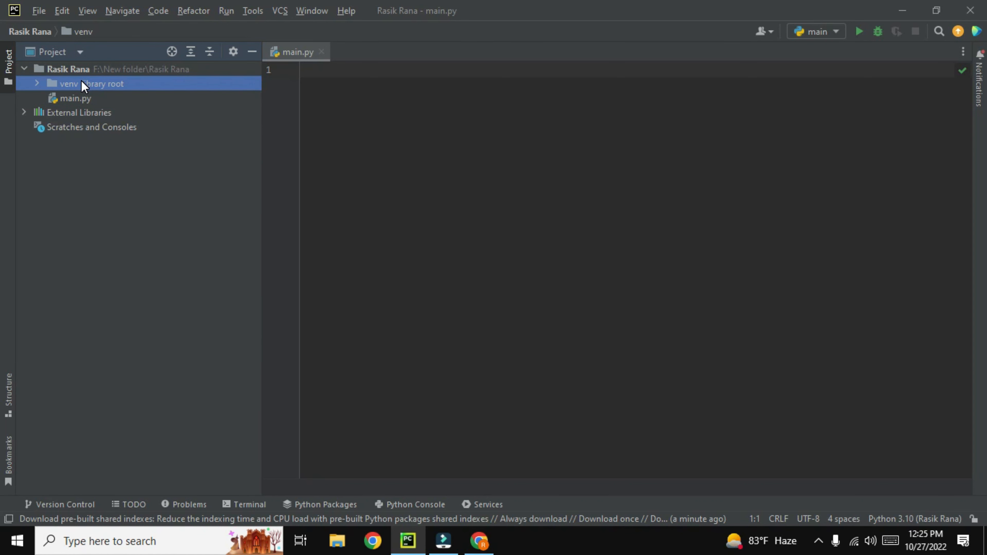
pyautogui.rightClick(84, 86)
pyautogui.moveTo(129, 87)
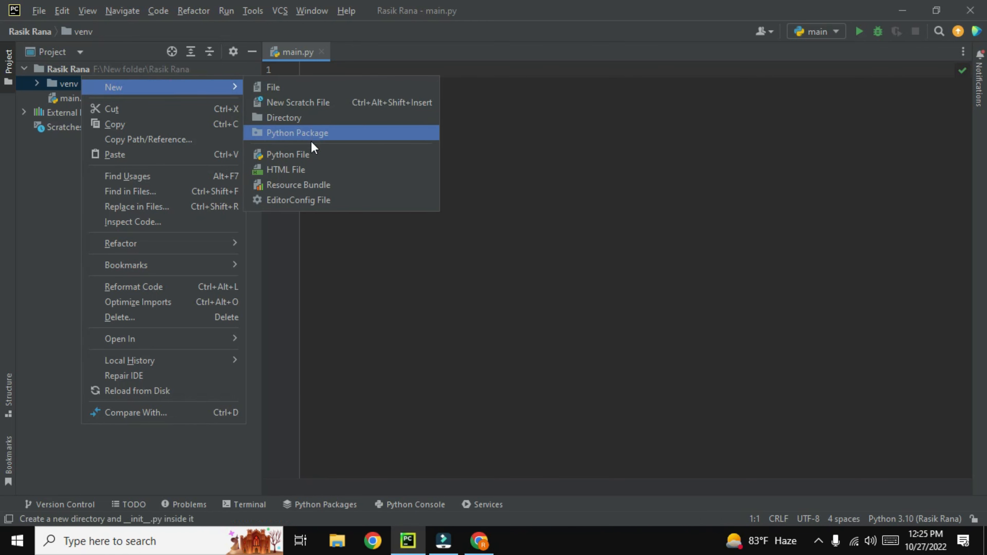
pyautogui.click(308, 154)
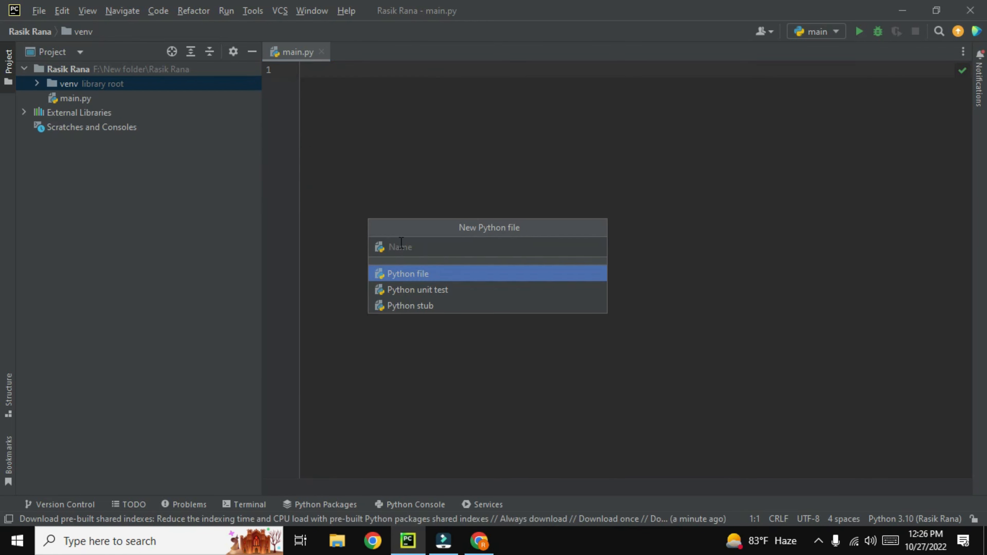
pyautogui.write('rasik')
pyautogui.press('Return')
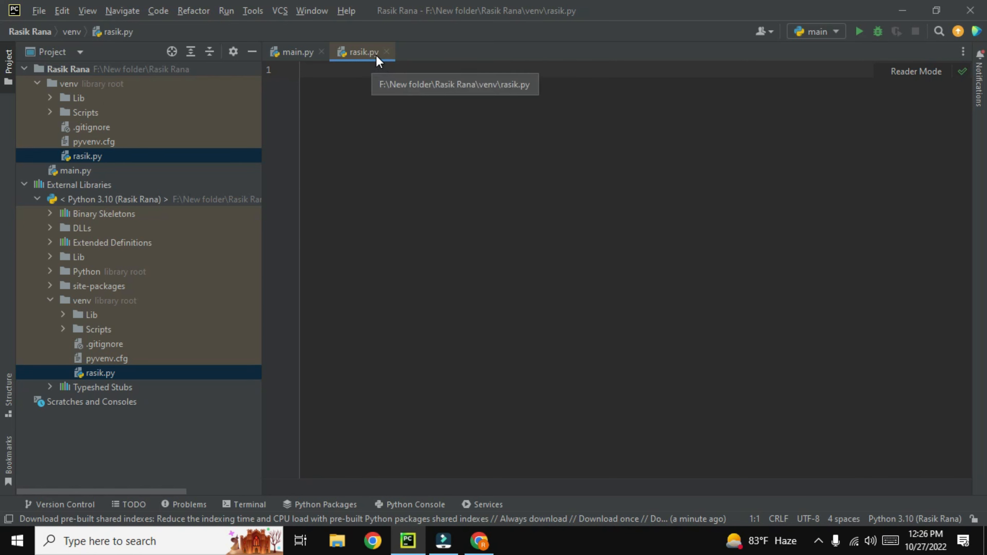
pyautogui.click(349, 78)
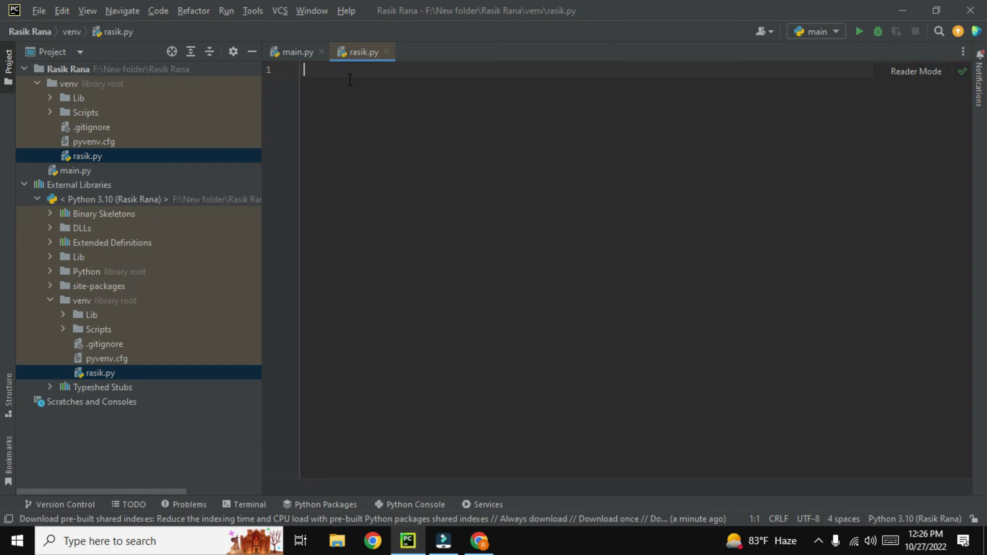
pyautogui.press('alt')
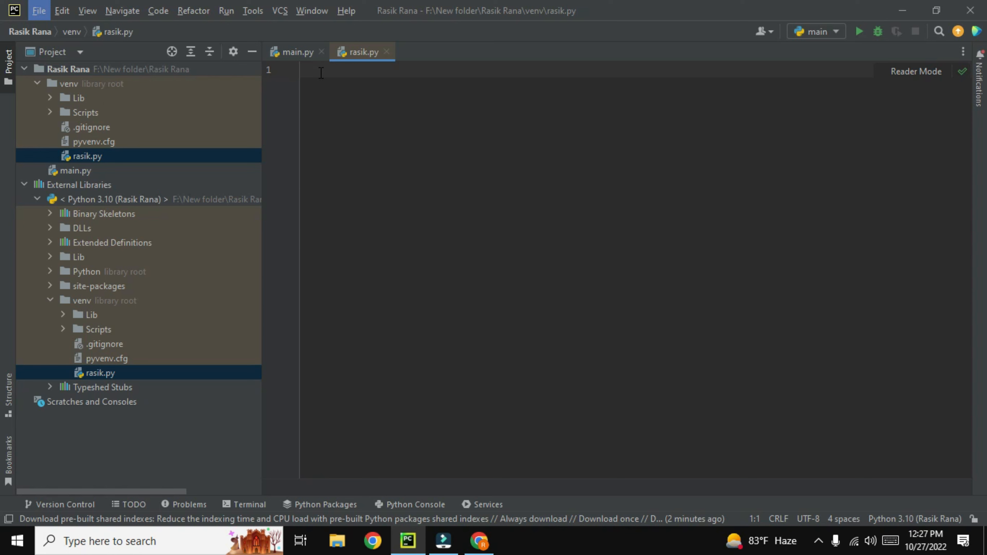
pyautogui.hotkey('alt', 't')
pyautogui.click(404, 255)
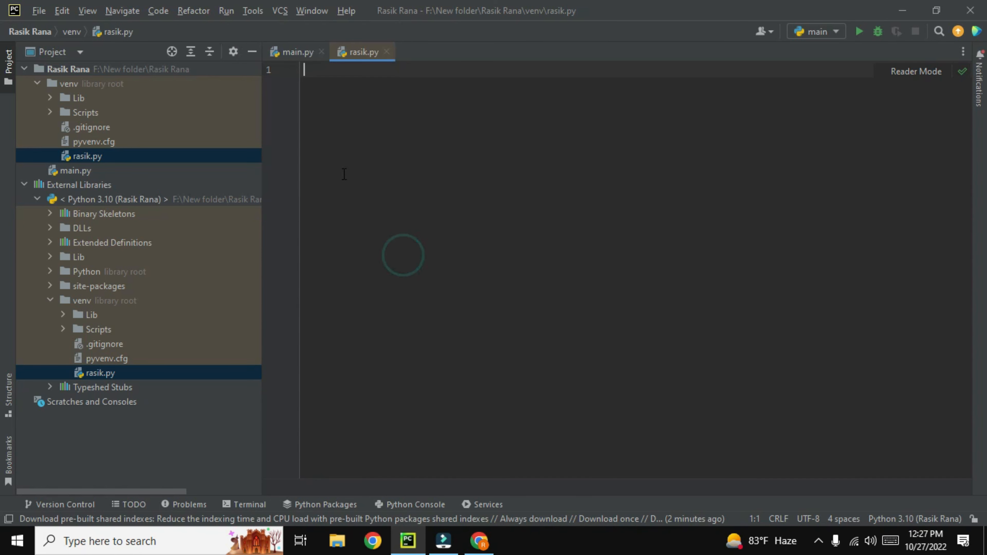
# Step: Write print("Hello Python") on the first line of main.py
pyautogui.click(297, 52)
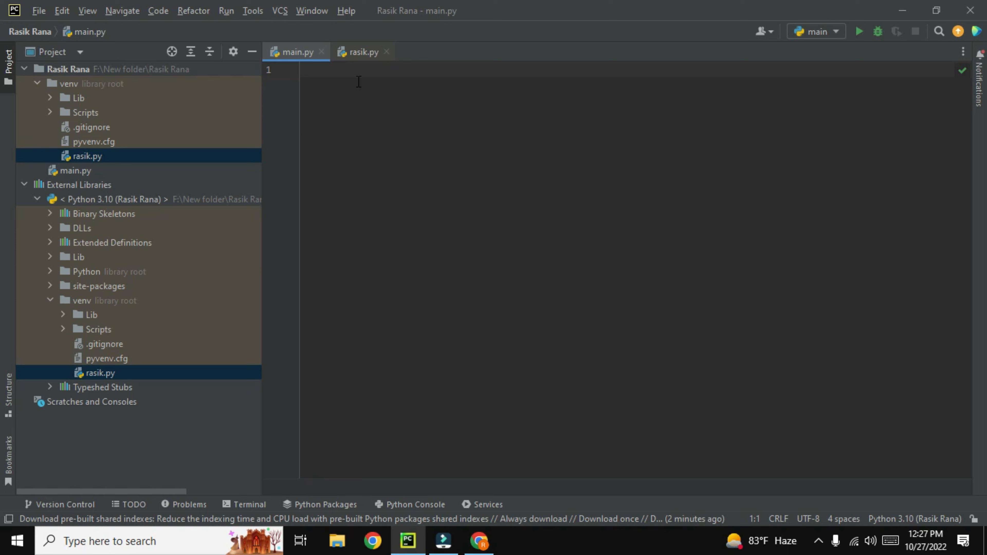
pyautogui.write('print')
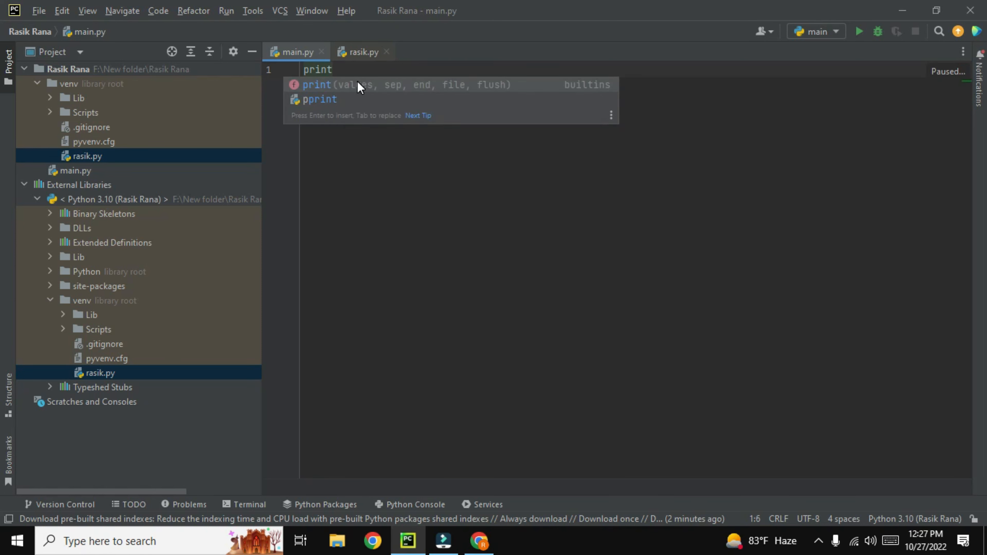
pyautogui.write('("')
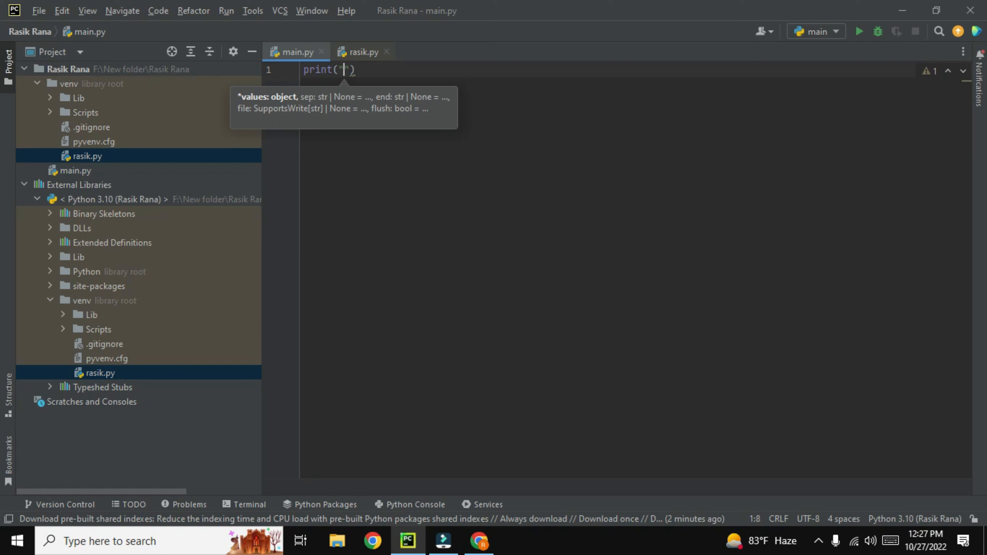
pyautogui.write('Hwl')
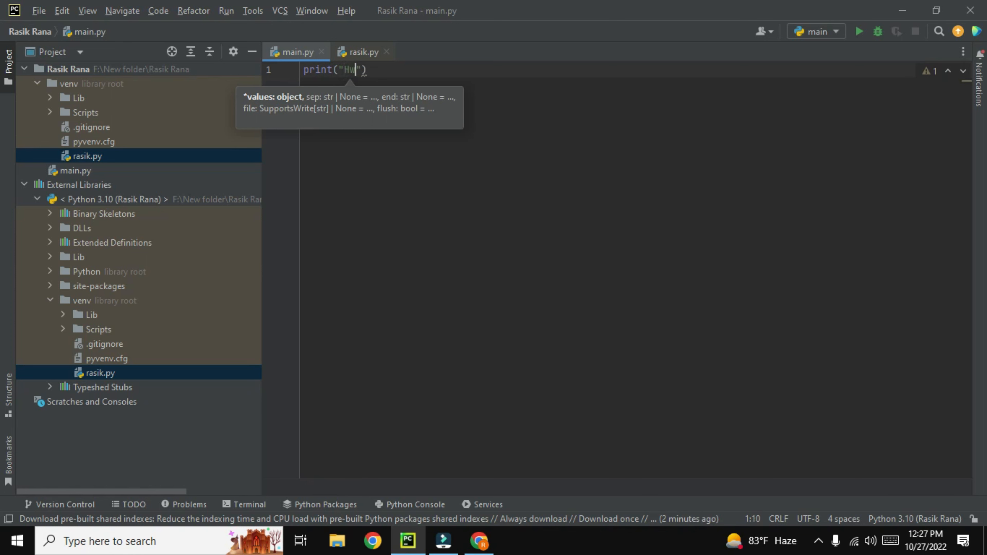
pyautogui.press('BackSpace')
pyautogui.press('BackSpace')
pyautogui.write('ello Python')
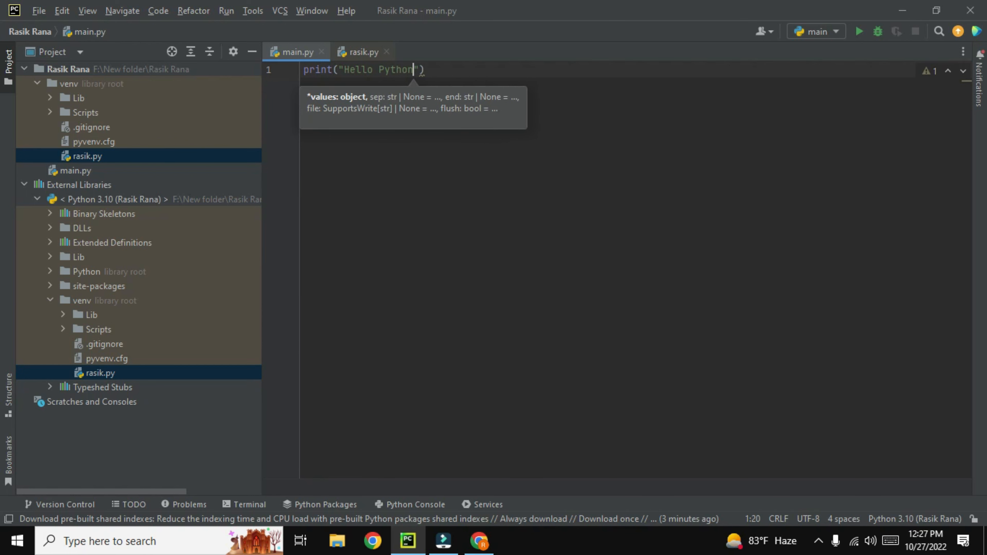
pyautogui.click(427, 197)
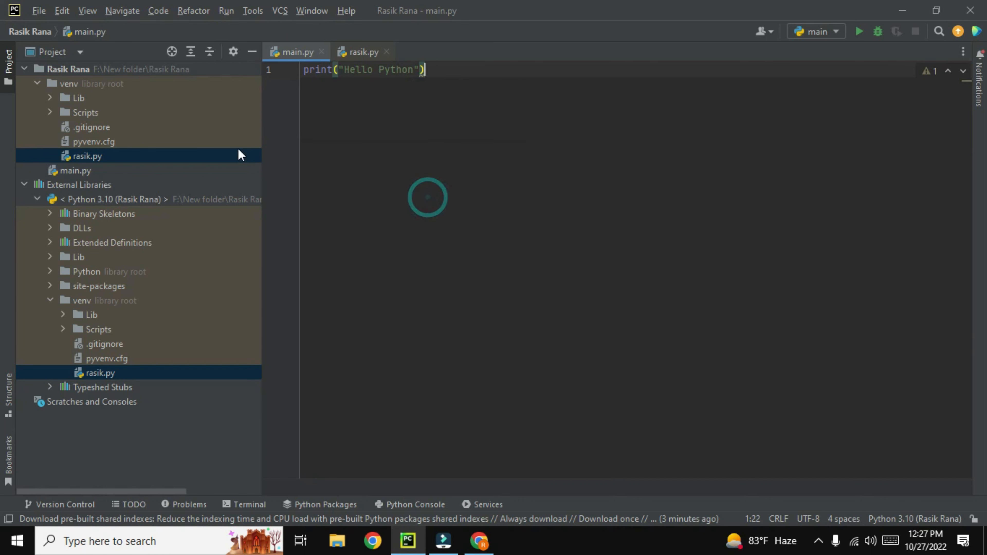
# Step: Run main.py with the main run configuration
pyautogui.click(226, 11)
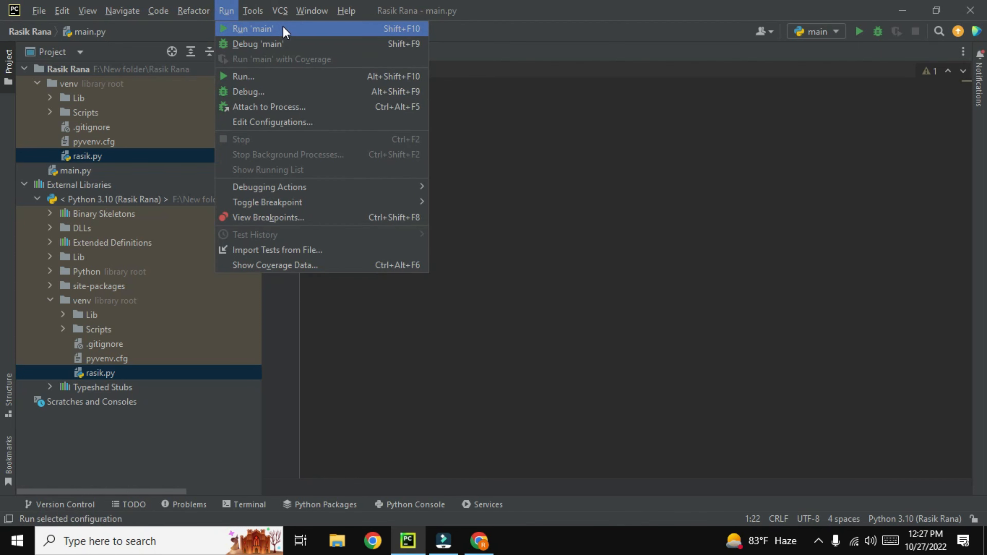
pyautogui.click(841, 74)
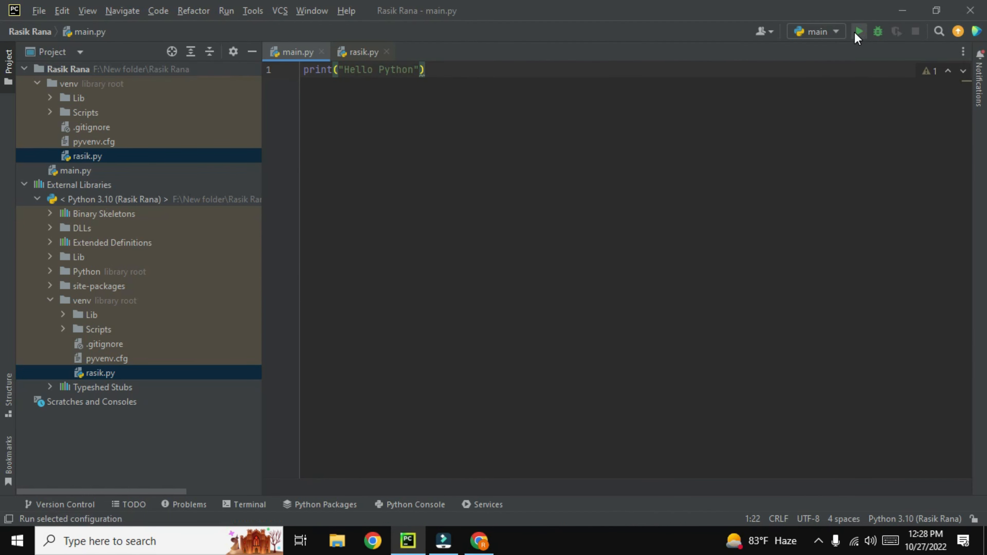
pyautogui.click(857, 33)
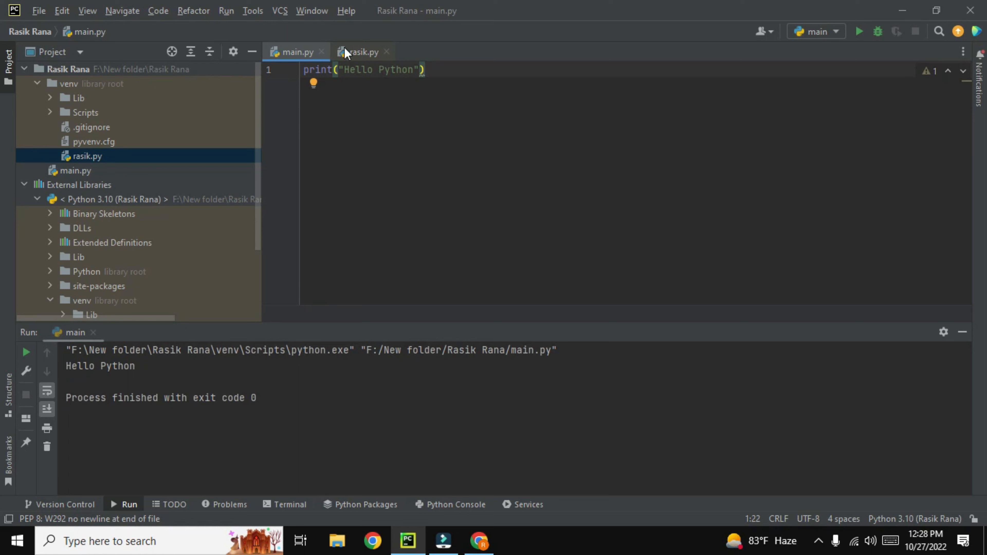
# Step: In the new Python file in venv, write a print statement with the text "Hi i am" followed by the author's first name
pyautogui.click(361, 54)
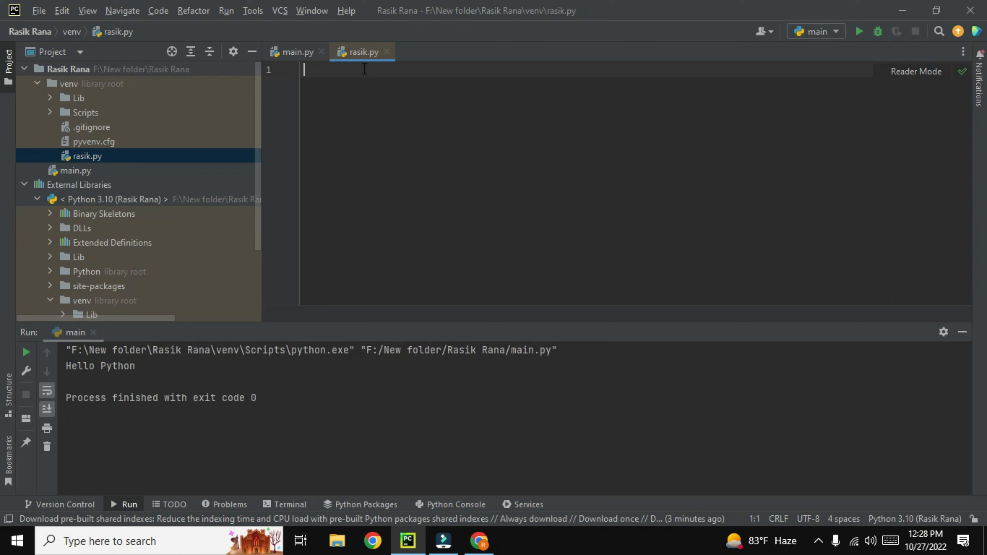
pyautogui.write('pri')
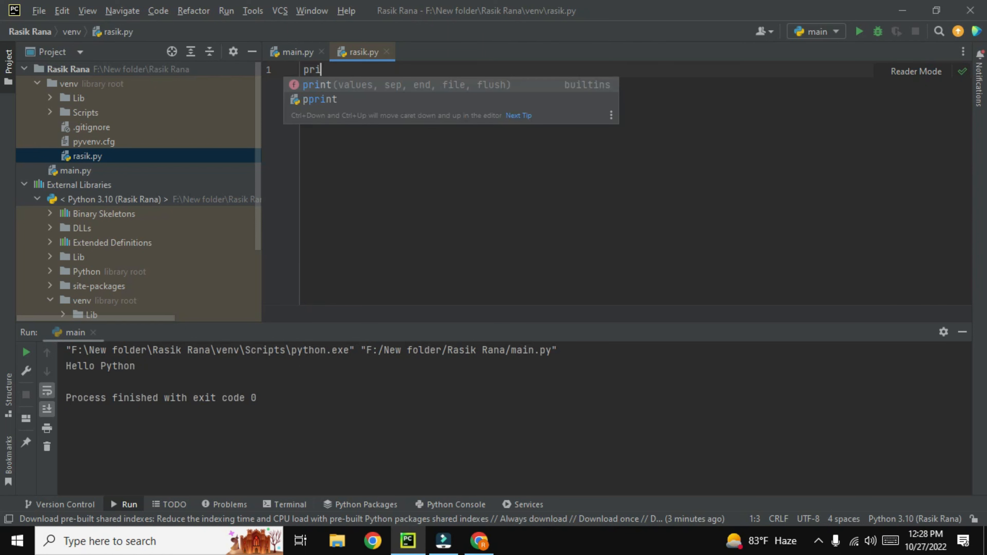
pyautogui.write('nt("')
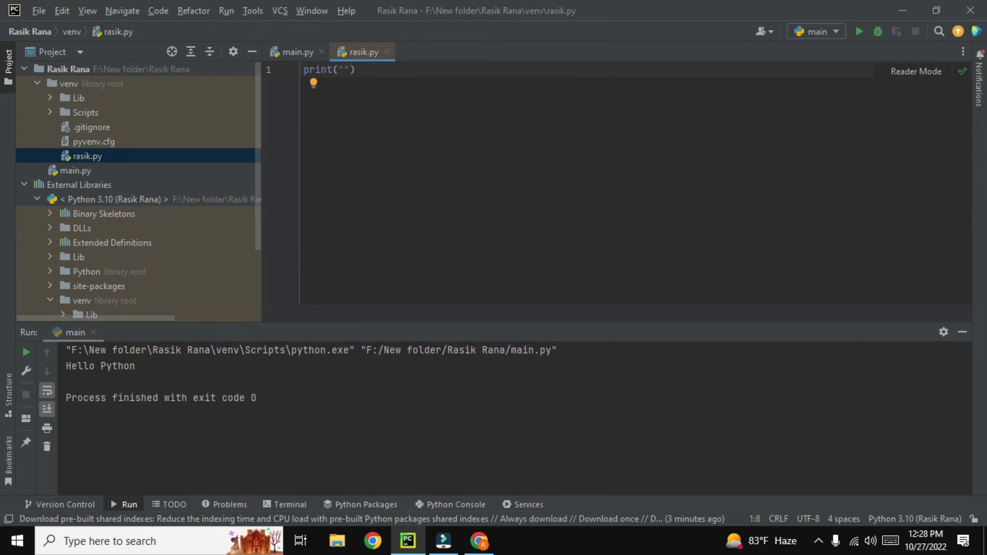
pyautogui.write('Hi ')
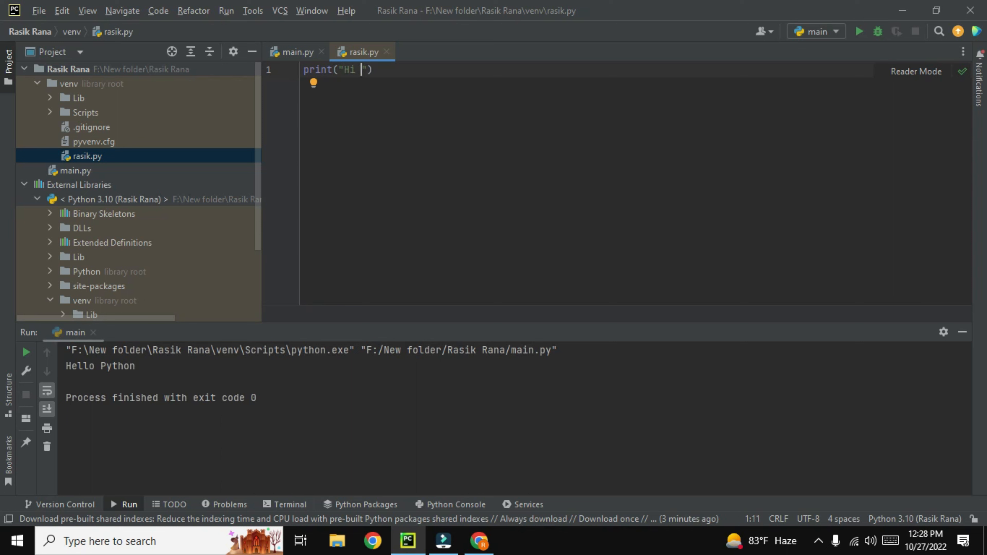
pyautogui.write('i am ')
pyautogui.write('Rad')
pyautogui.write('ik')
pyautogui.click(862, 33)
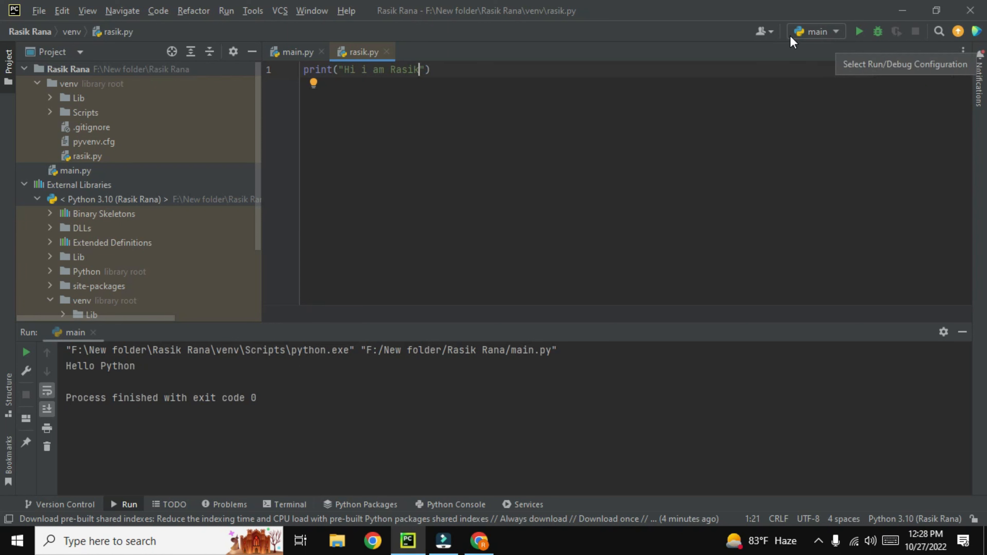
pyautogui.click(836, 32)
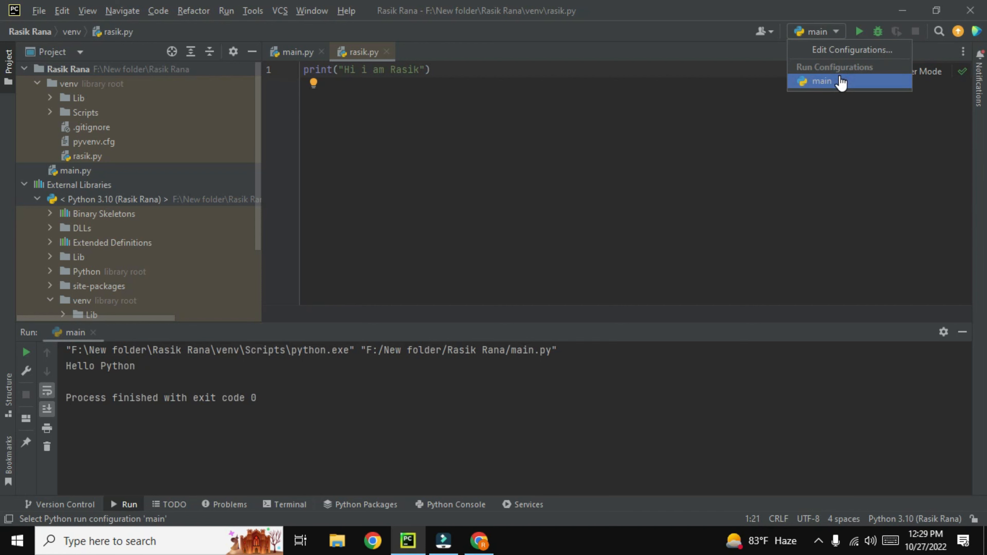
pyautogui.click(840, 67)
pyautogui.click(833, 32)
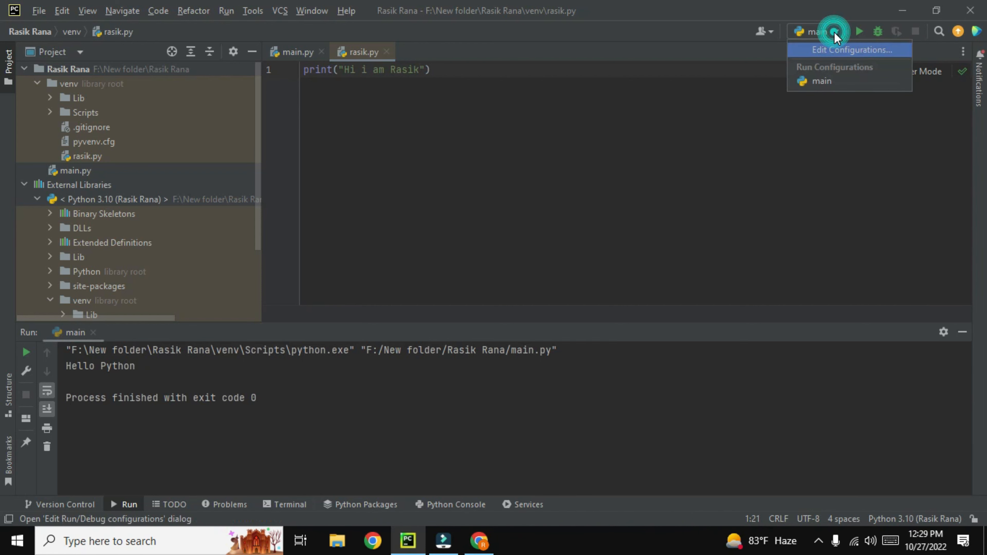
pyautogui.click(834, 49)
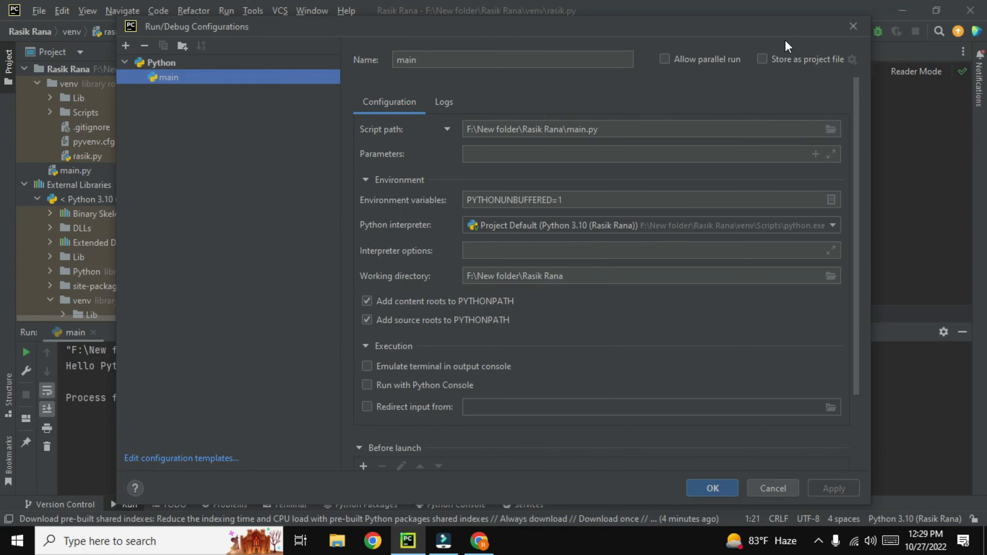
pyautogui.click(863, 26)
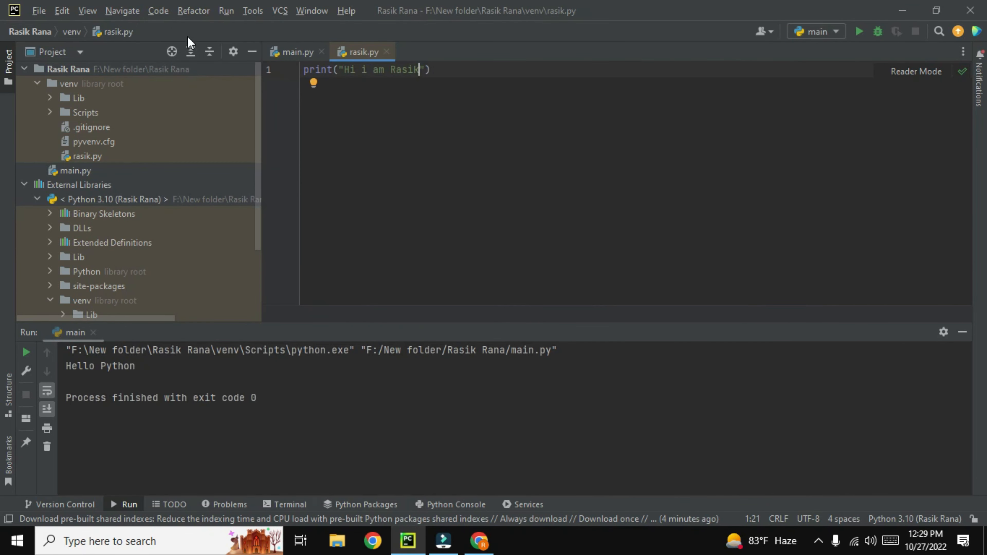
# Step: Run the Python file named with the author's first name instead of main
pyautogui.click(225, 11)
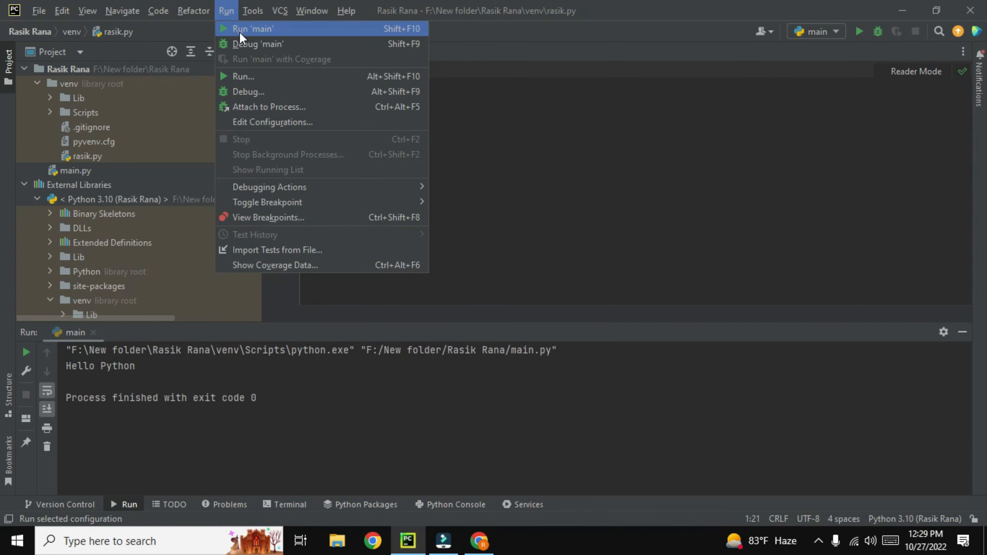
pyautogui.click(260, 78)
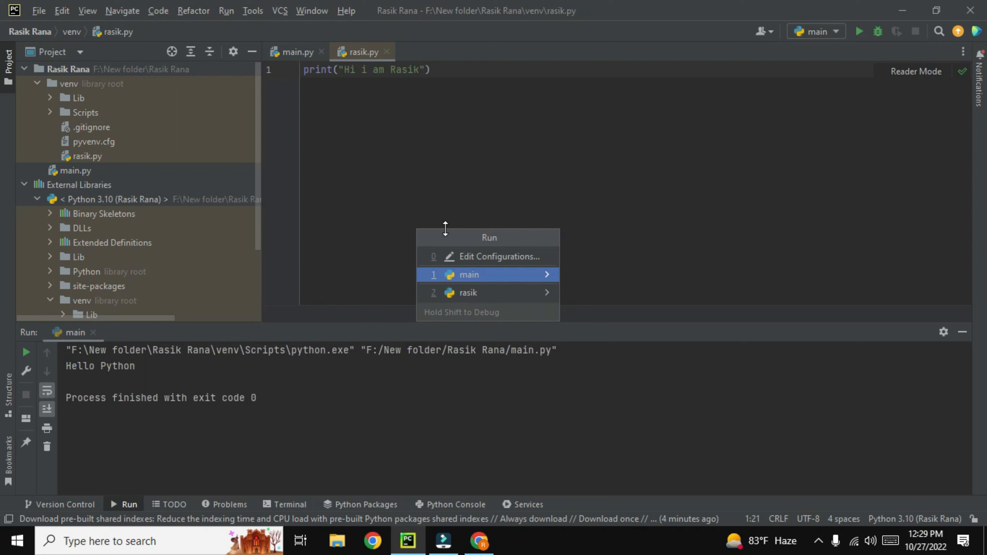
pyautogui.click(472, 293)
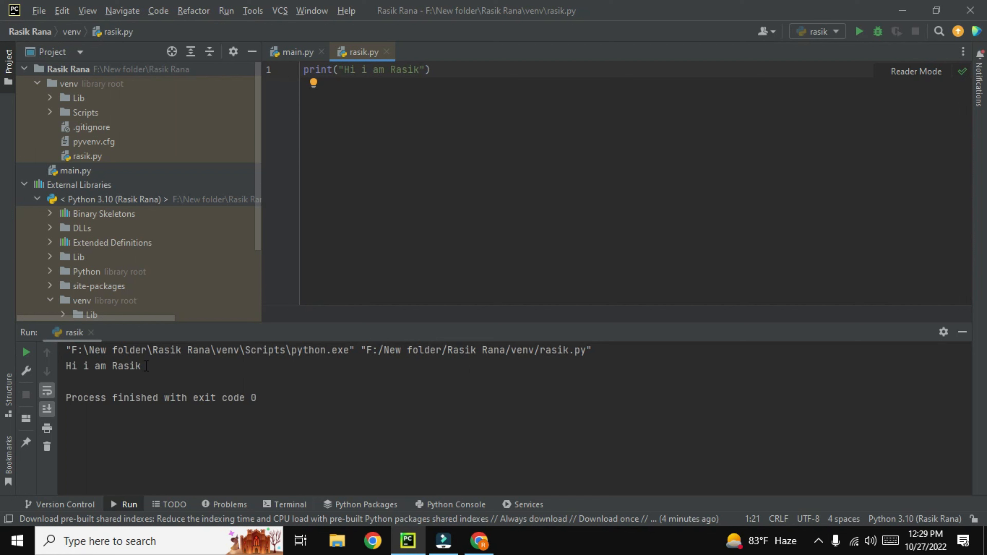
# Step: Add print("I am from Bangladesh") as the second line of the open Python file and run it again
pyautogui.click(481, 80)
pyautogui.press('Return')
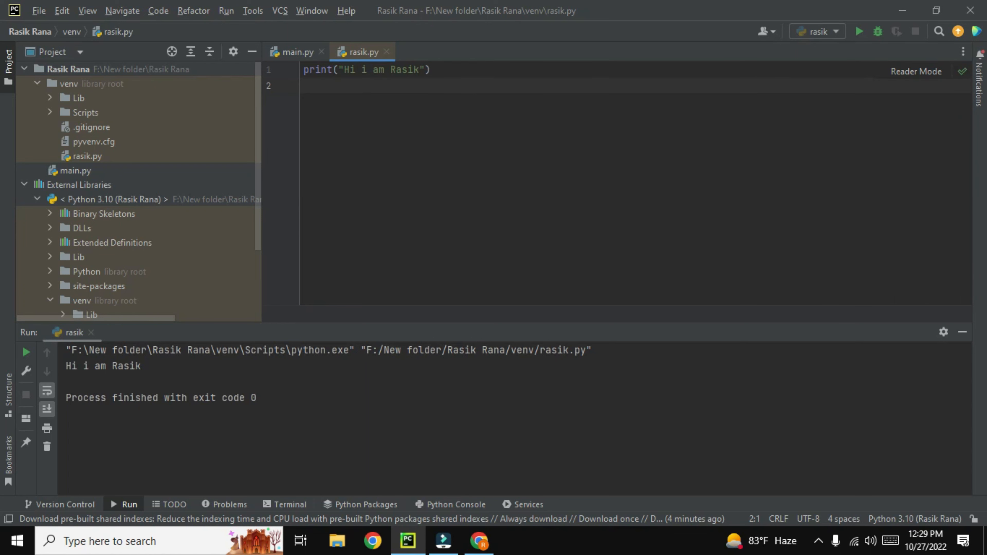
pyautogui.write('print')
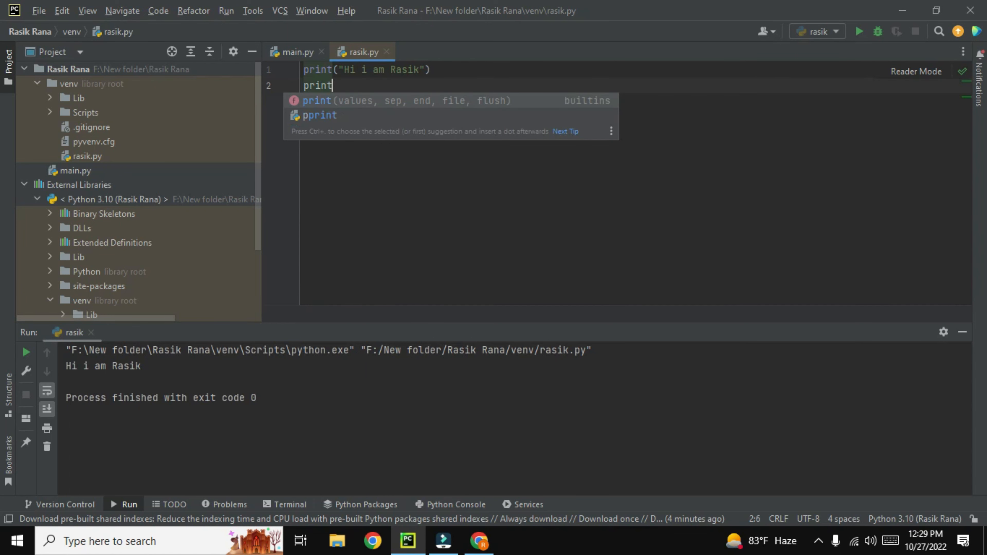
pyautogui.write('("')
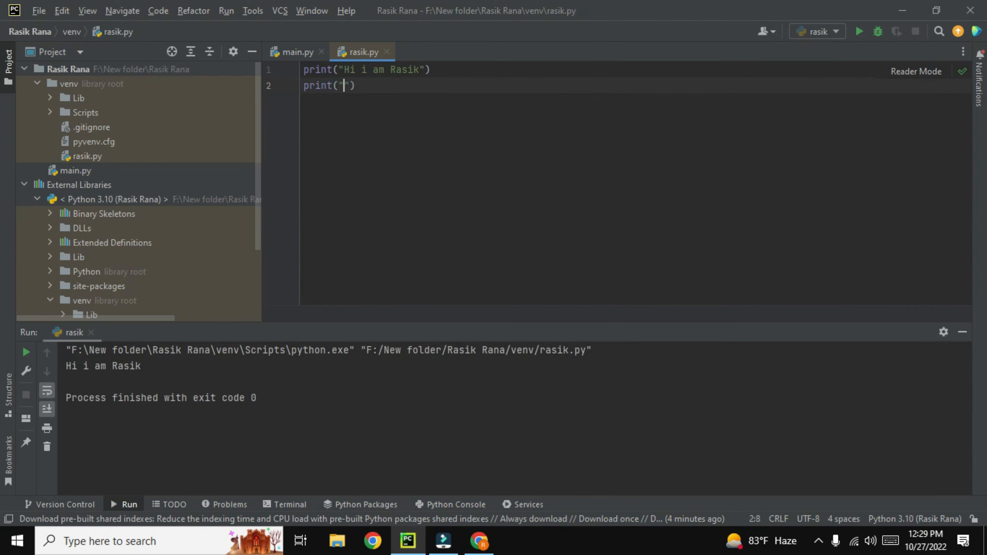
pyautogui.write('i')
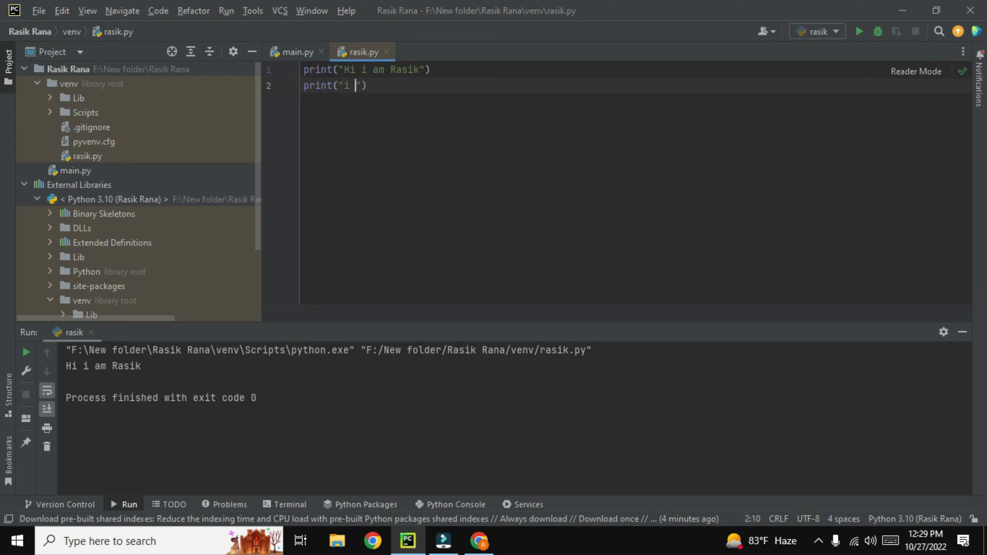
pyautogui.press('BackSpace')
pyautogui.press('BackSpace')
pyautogui.write('I am from Bangladesh')
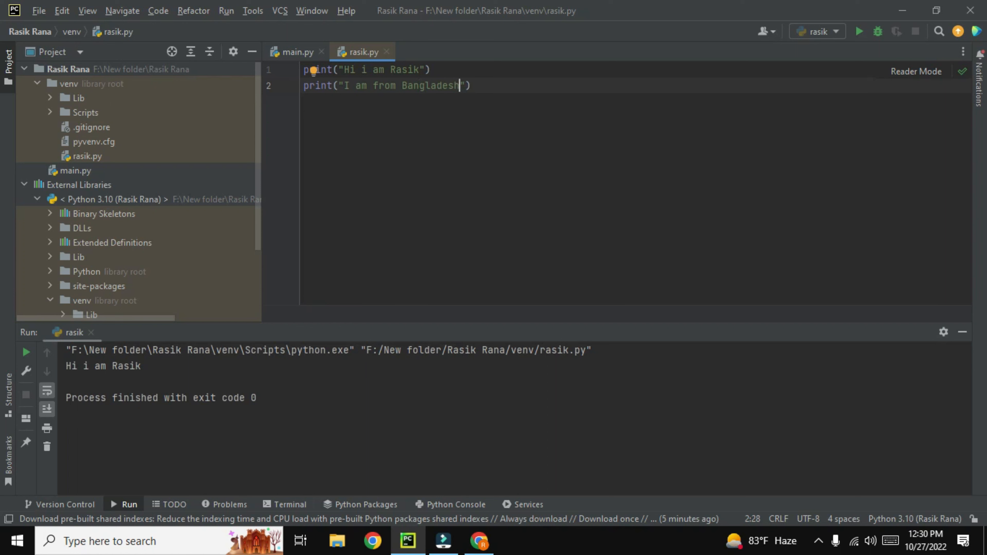
pyautogui.click(859, 31)
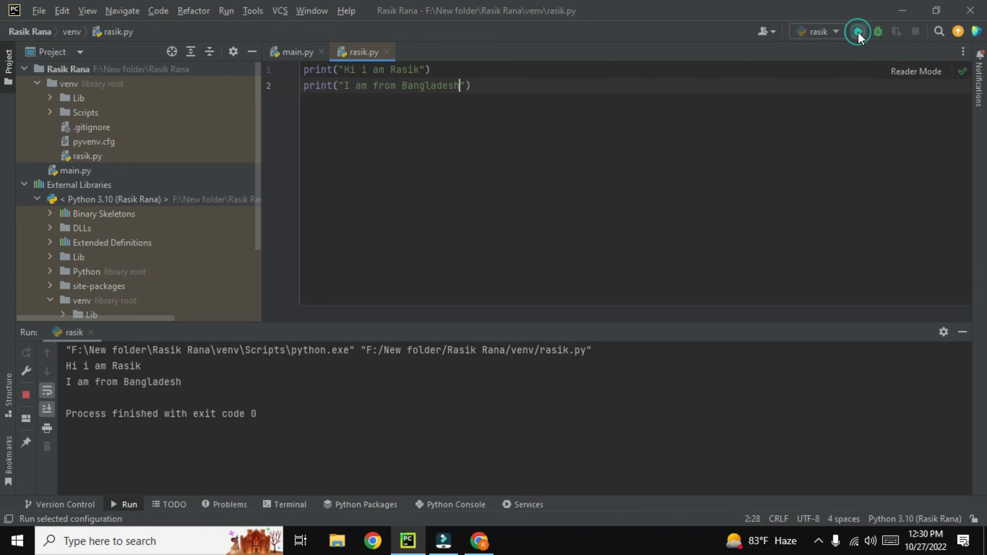